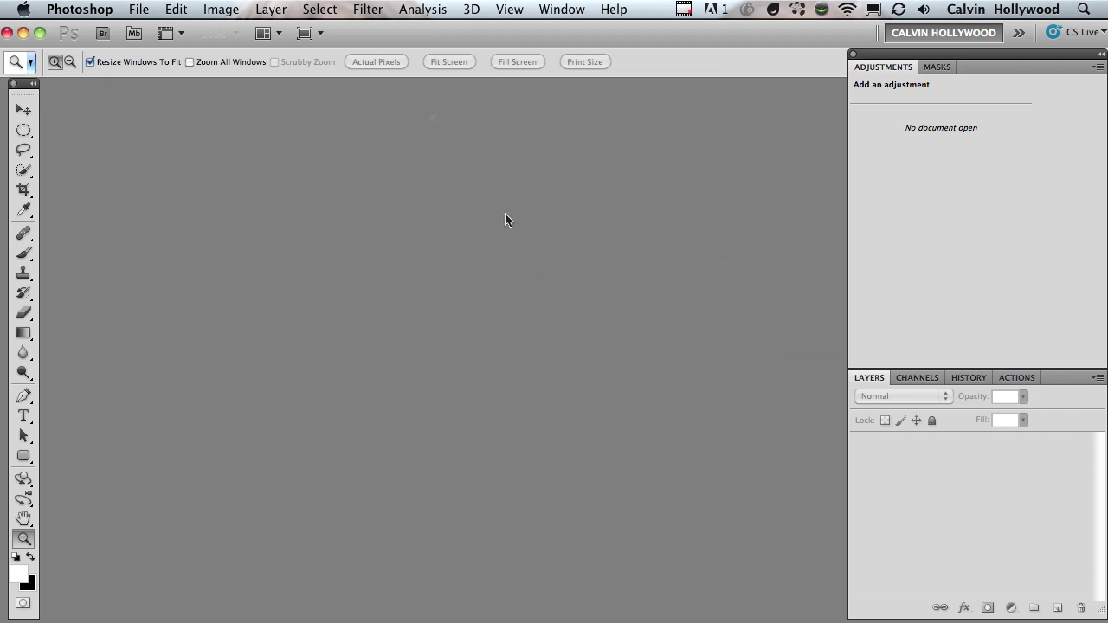
Open Haut weissen.jpg from the Hautbearbeitung folder with the format set to Camera Raw
left_click(140, 12)
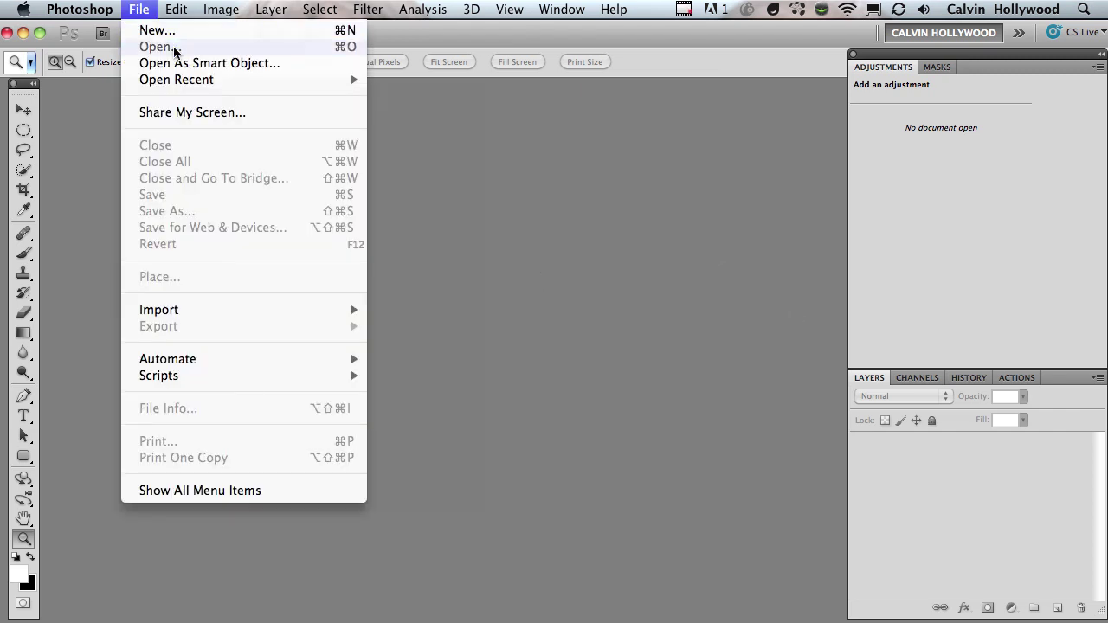
left_click(174, 48)
left_click(196, 224)
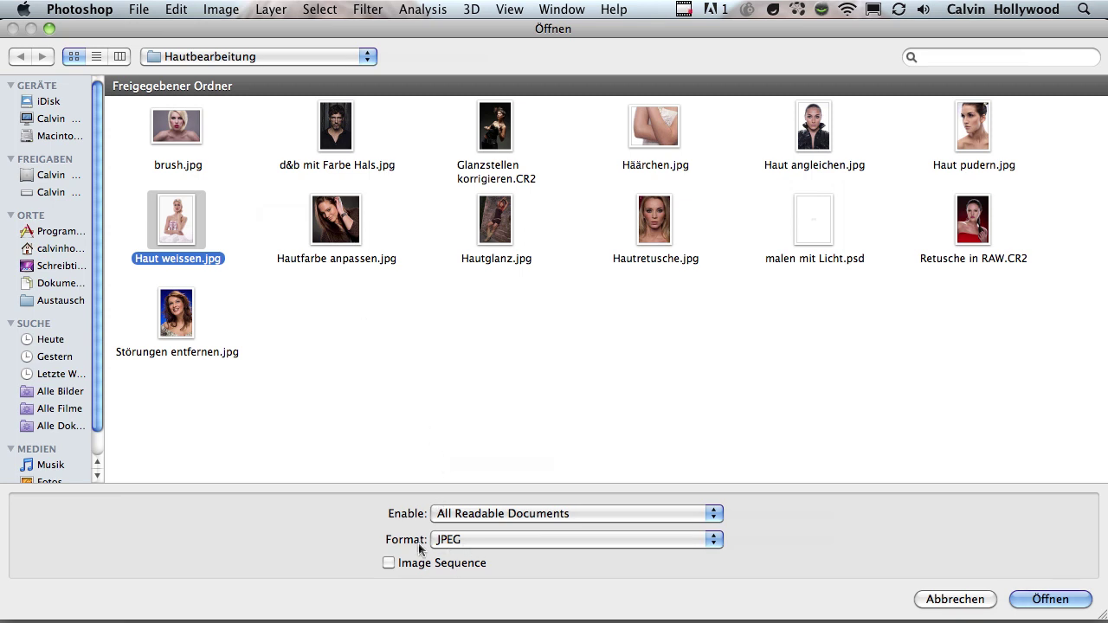
left_click(453, 543)
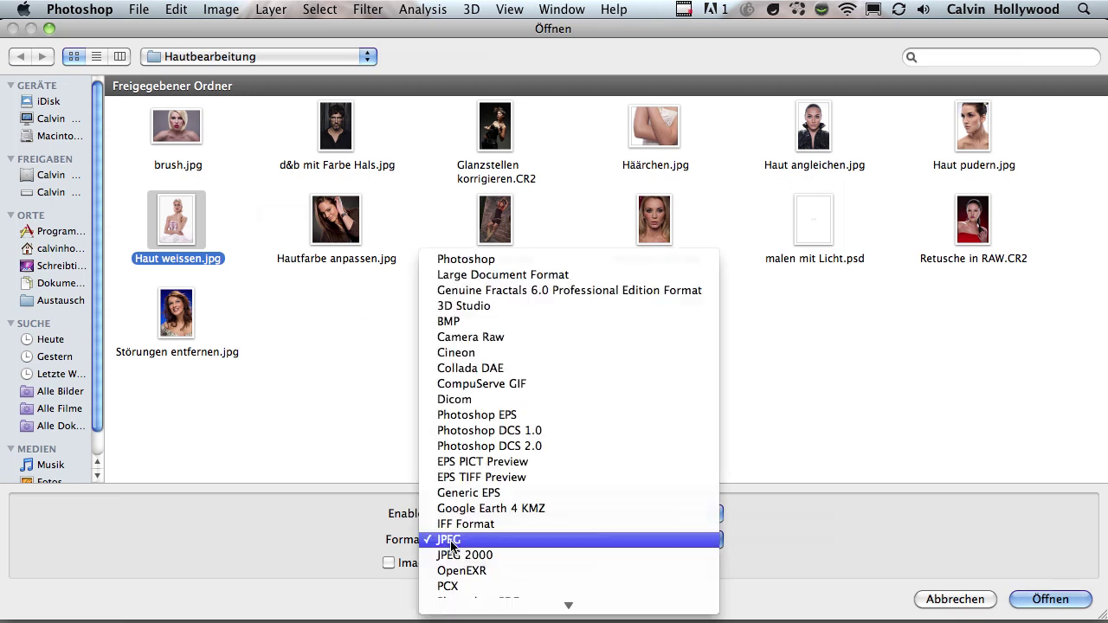
left_click(474, 339)
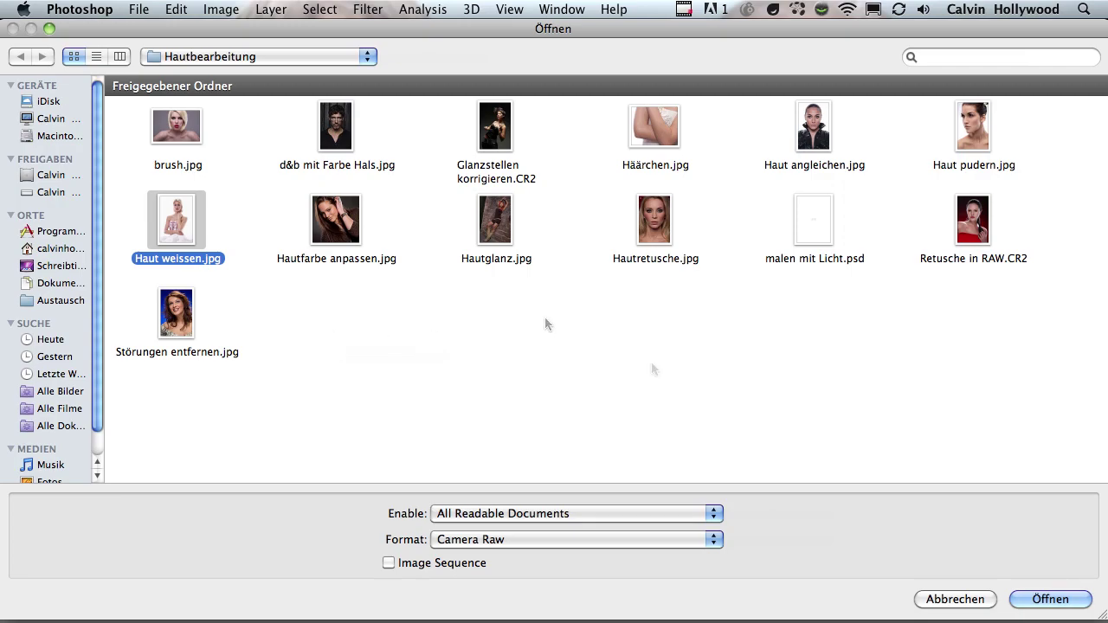
left_click(1047, 598)
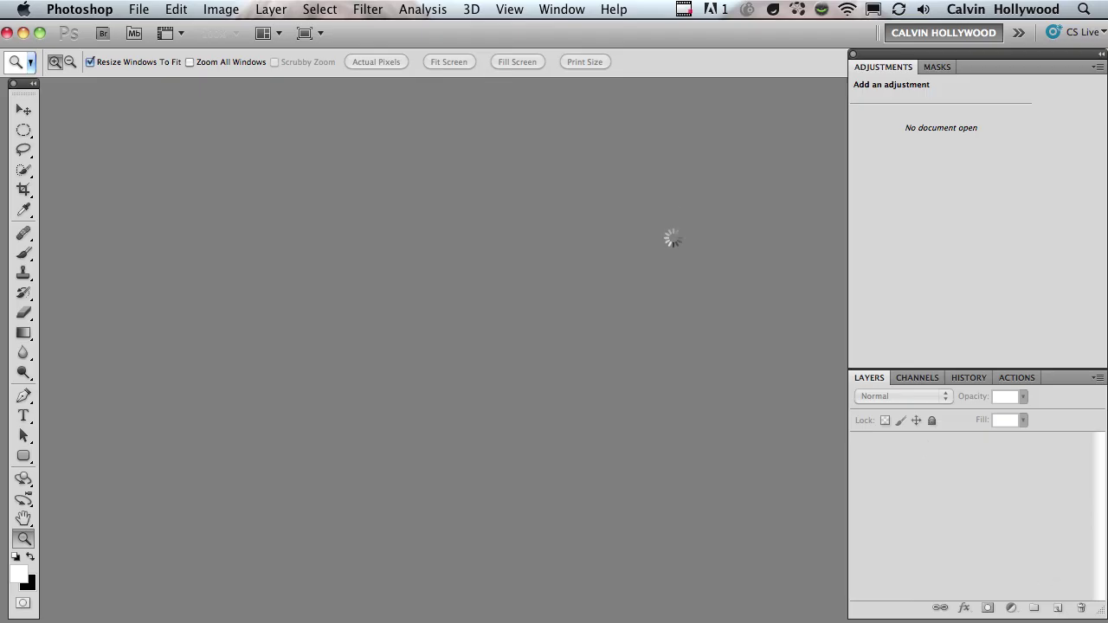
Accept the warning and show the HSL / Grayscale per-colour controls for the portrait
left_click(673, 281)
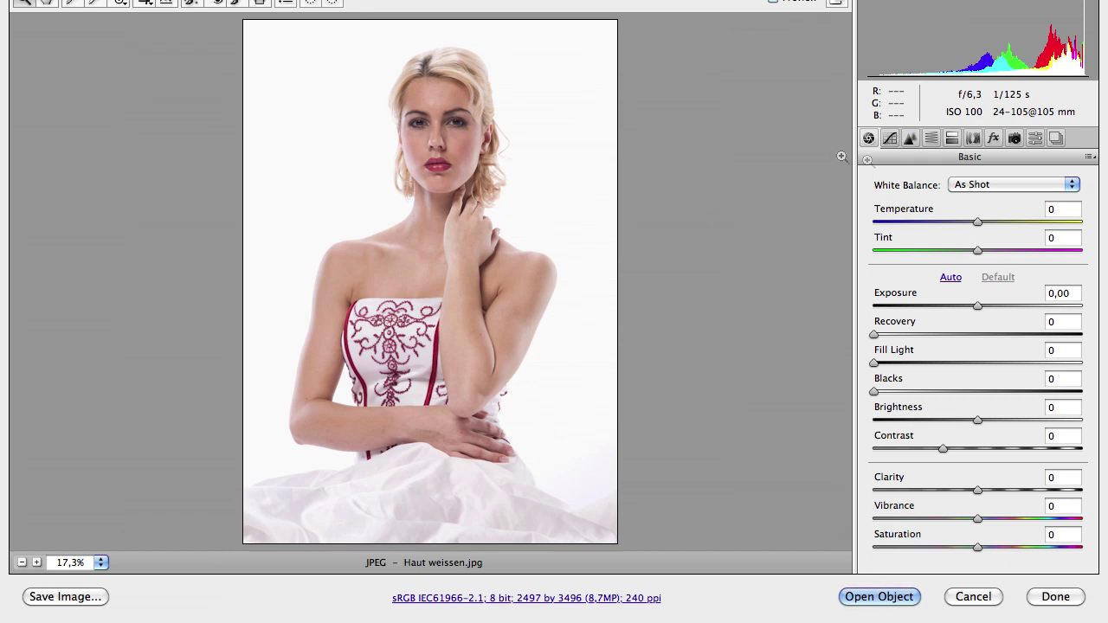
left_click(932, 141)
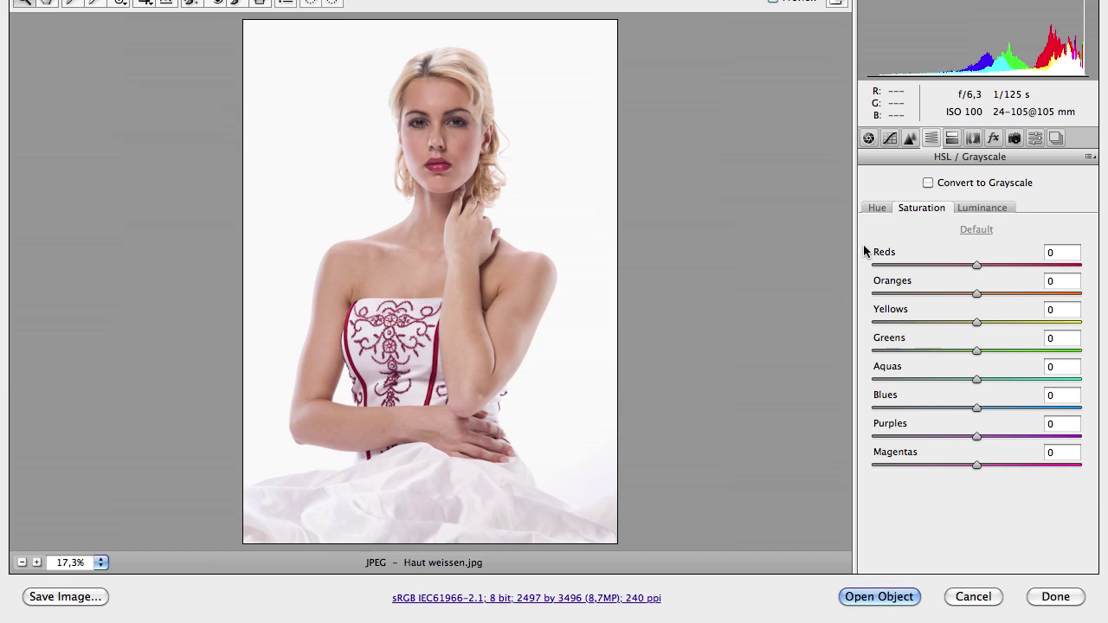
Set Oranges saturation to -60 and Oranges luminance to +43, toggling Preview to compare
left_click_drag(976, 295, 931, 294)
left_click(982, 208)
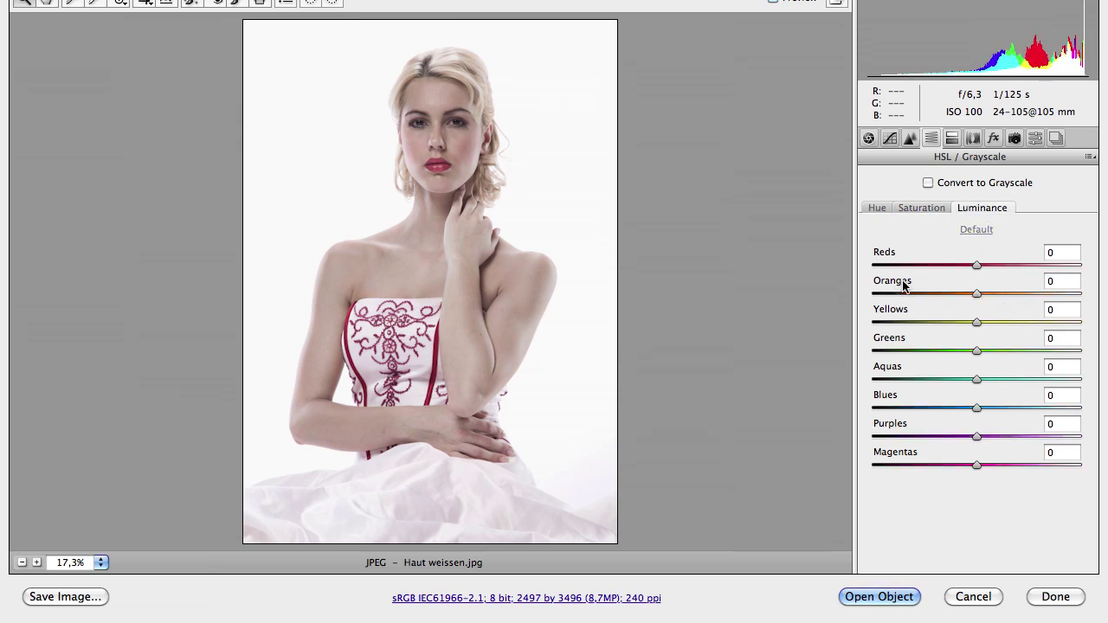
left_click_drag(977, 293, 1024, 293)
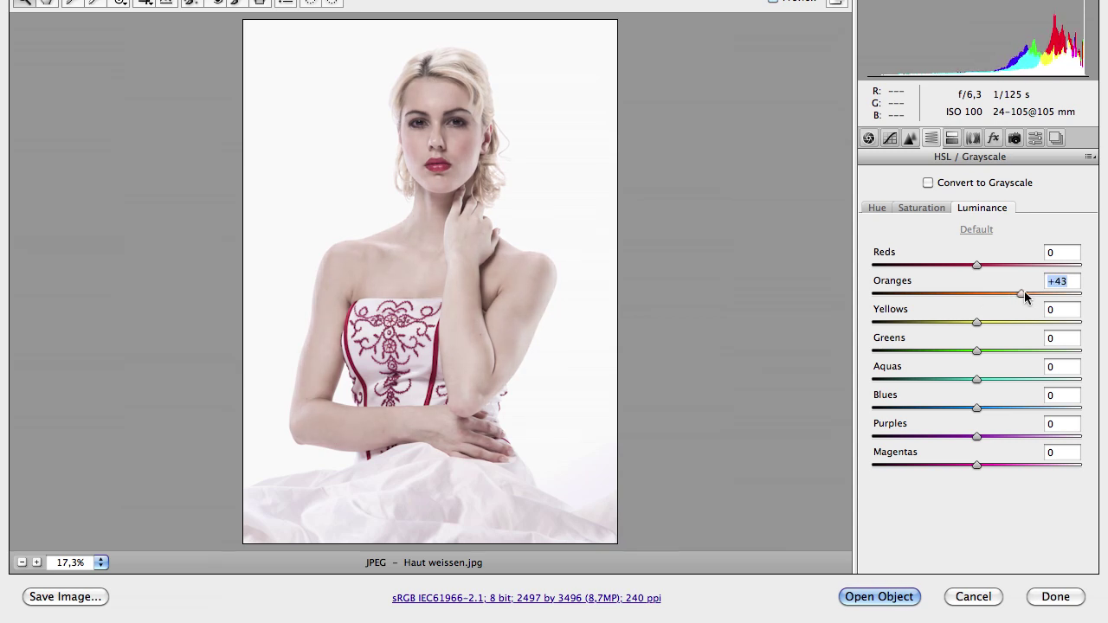
left_click(924, 207)
mouse_move(933, 294)
left_mouse_down()
mouse_move(902, 295)
mouse_move(913, 295)
left_mouse_up()
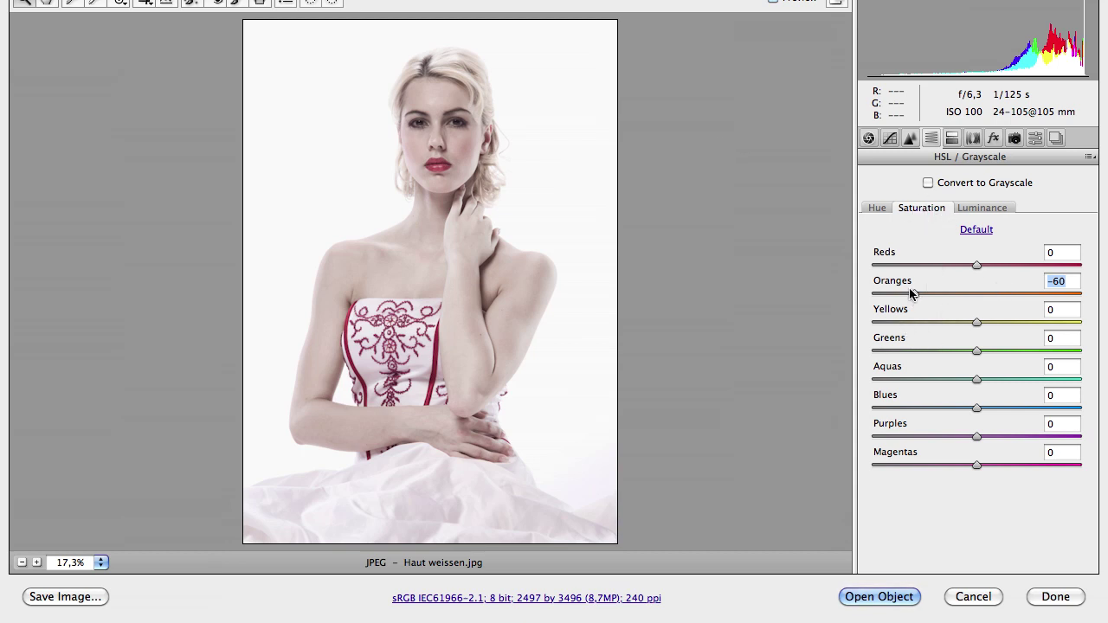
left_click(971, 210)
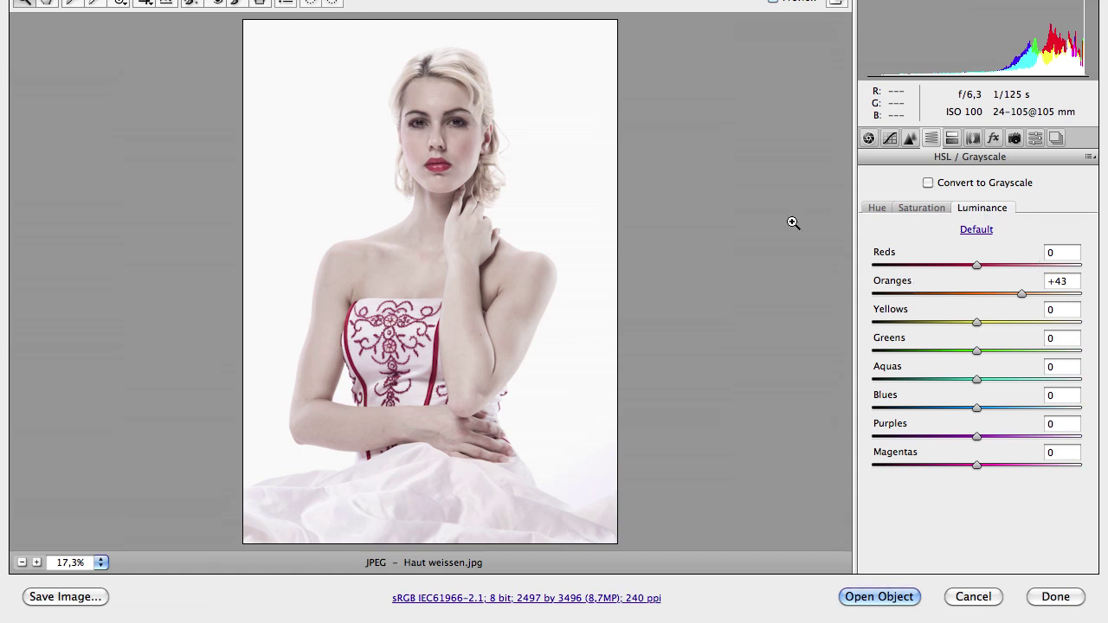
left_click(772, 2)
left_click(771, 1)
Compare the paler skin with the original, then cancel Camera Raw, discarding the edits
left_click(772, 1)
left_click(772, 2)
left_click(984, 603)
Open Haut weissen.jpg again as a regular JPEG document
left_click(137, 11)
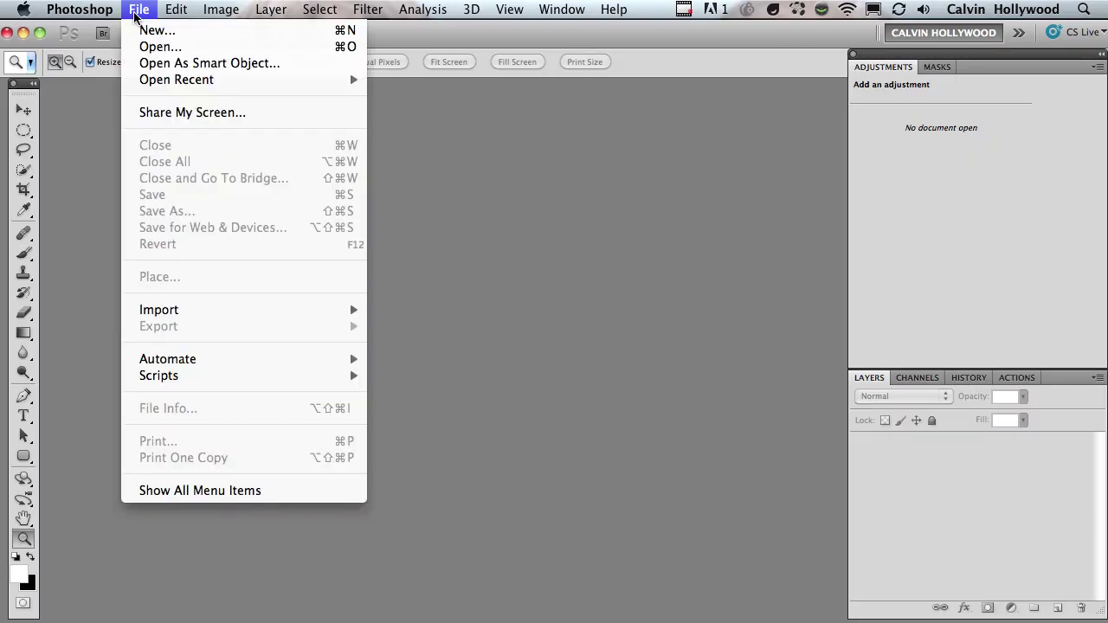
left_click(209, 46)
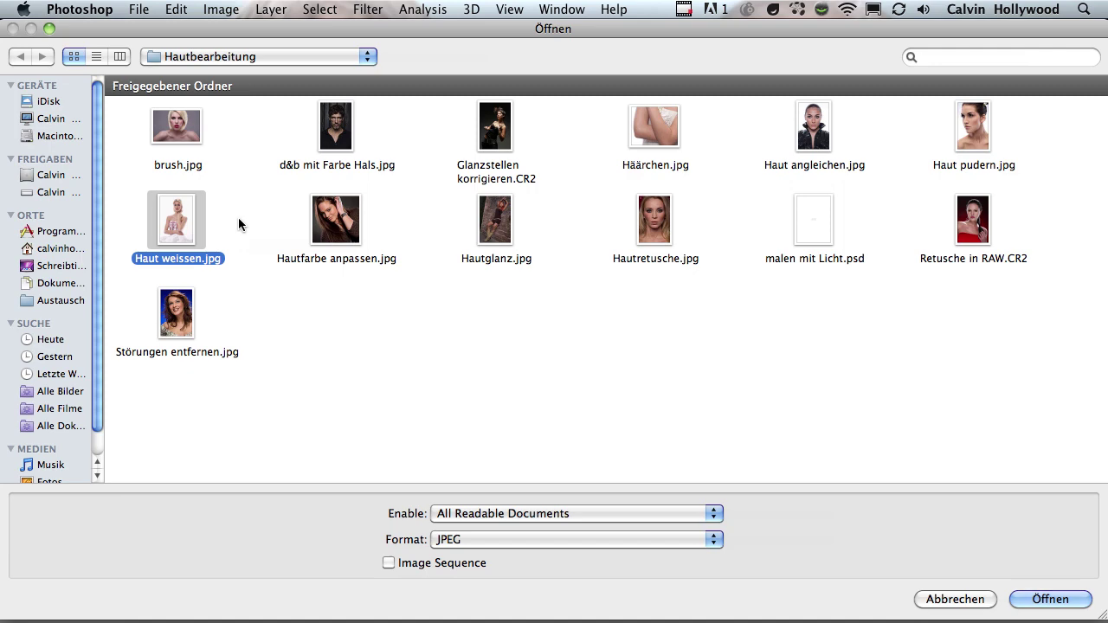
key("Return")
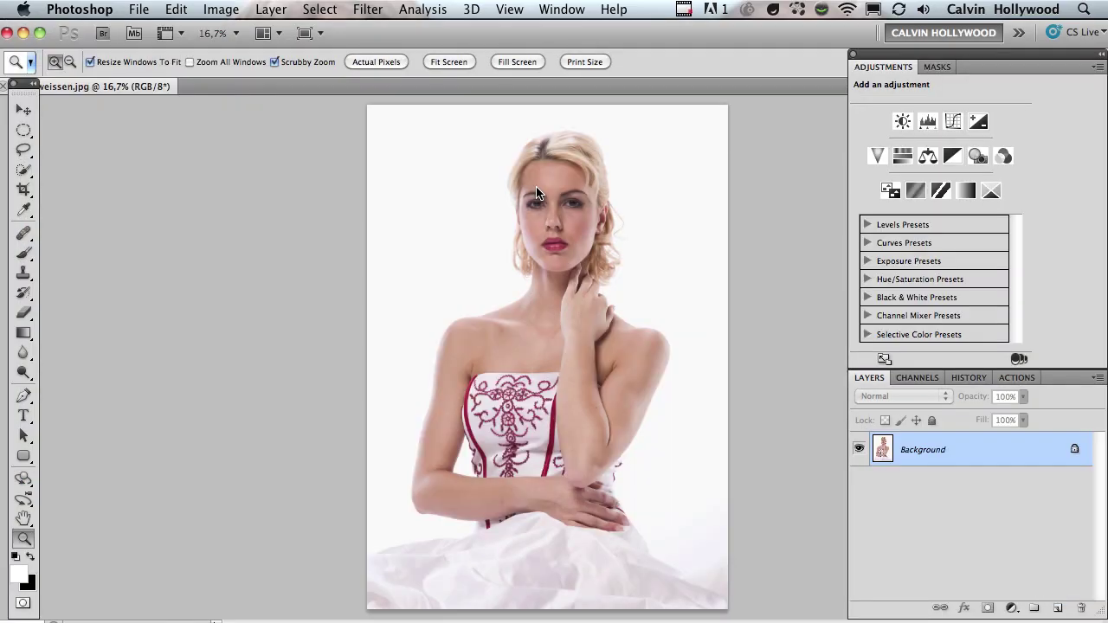
left_click(900, 158)
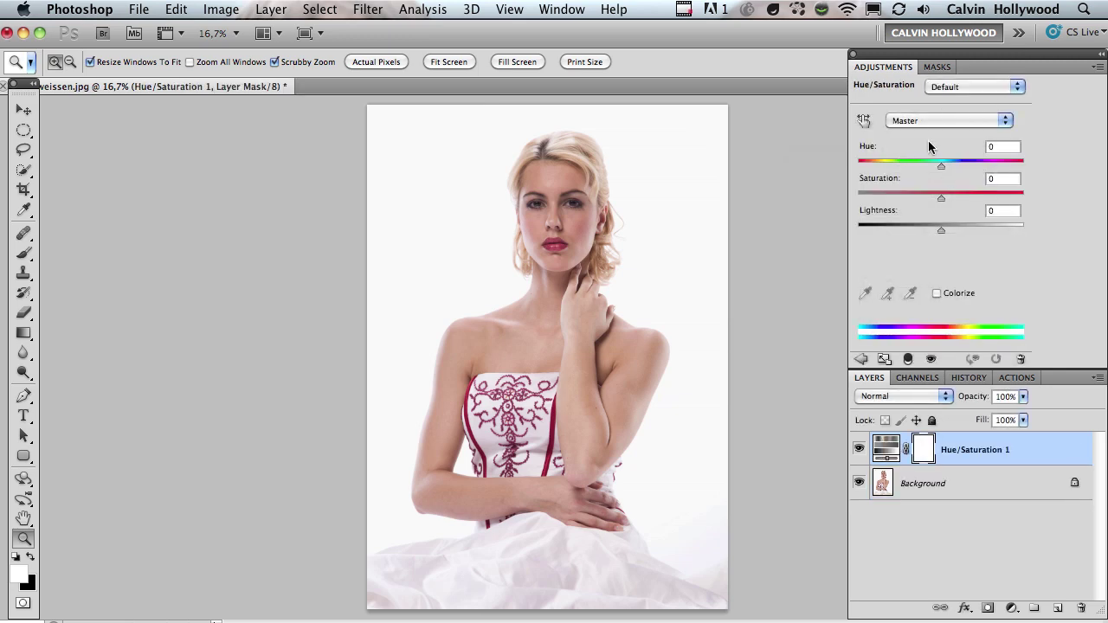
left_click(938, 122)
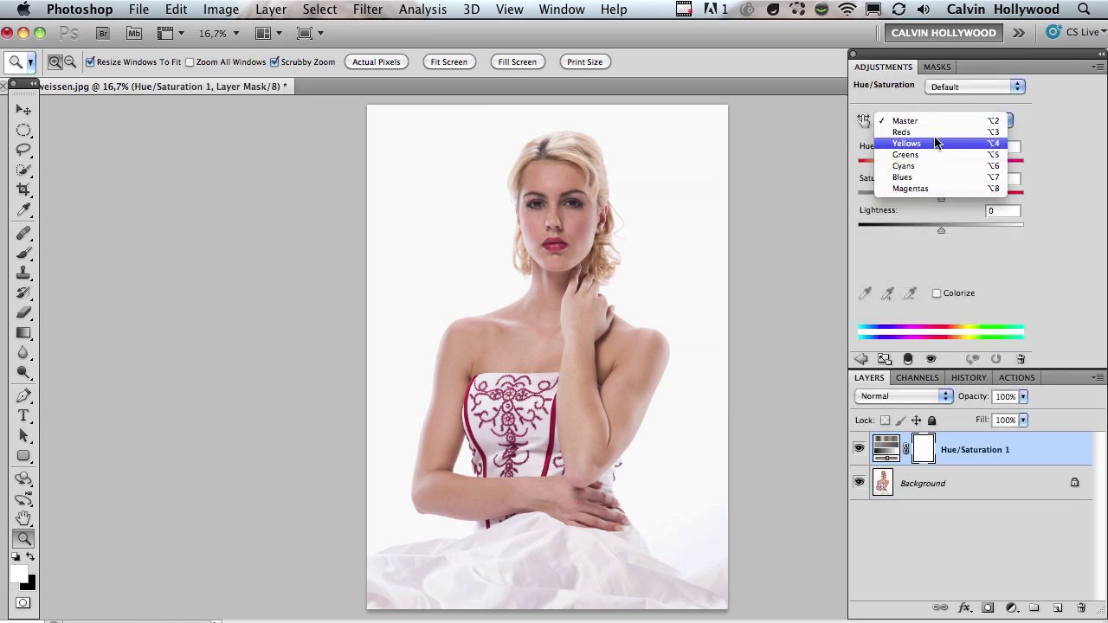
left_click(827, 149)
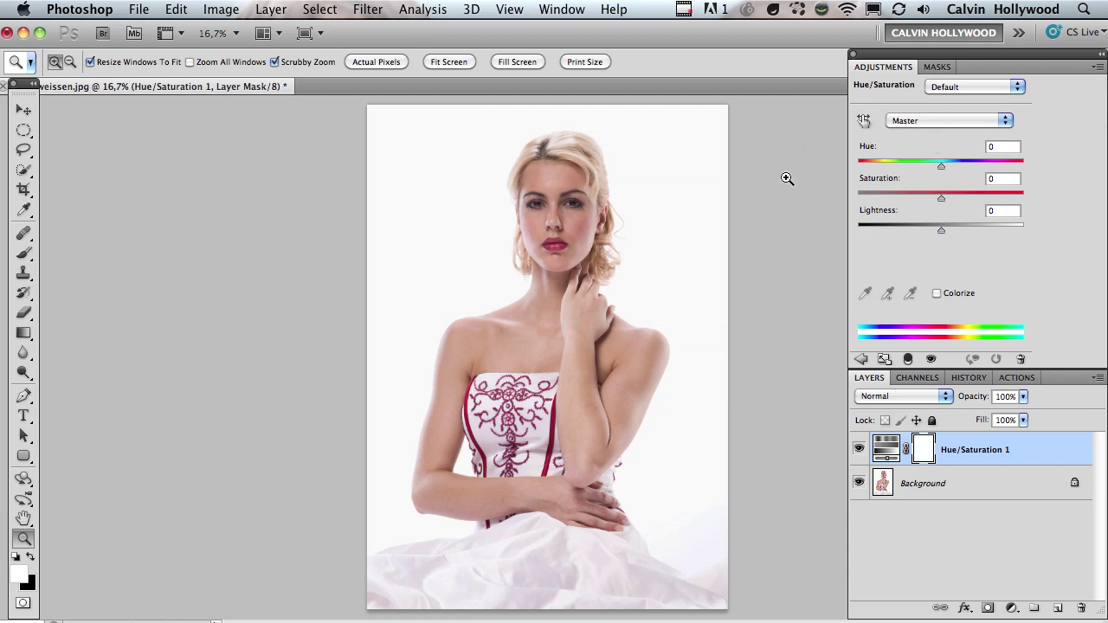
key("Delete")
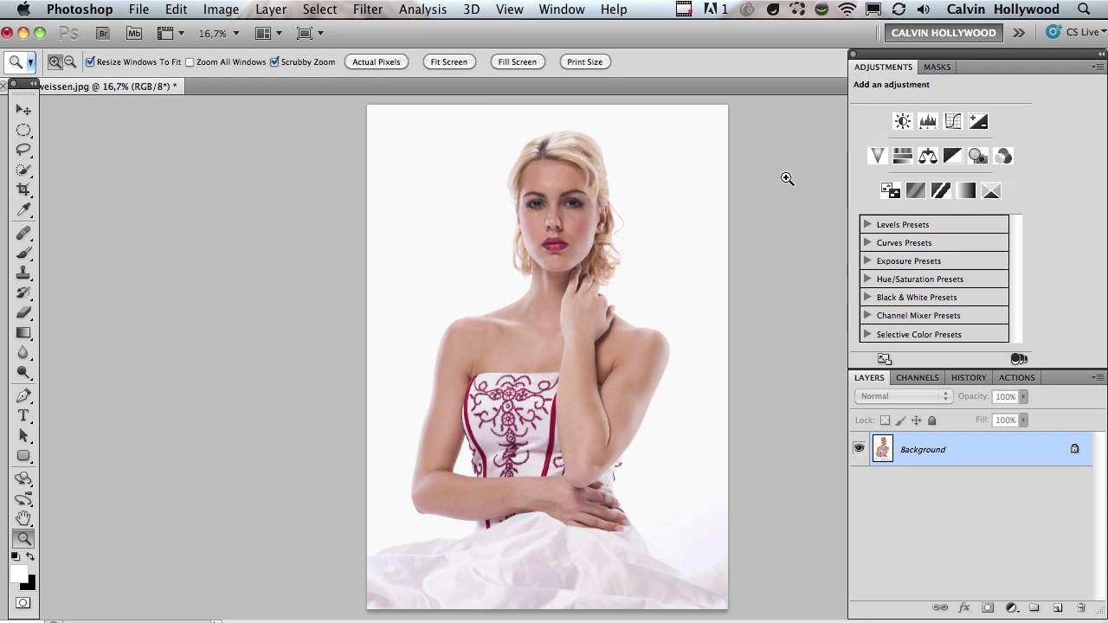
Select a circle left of the woman's face and create a Solid Color fill layer
left_click(23, 130)
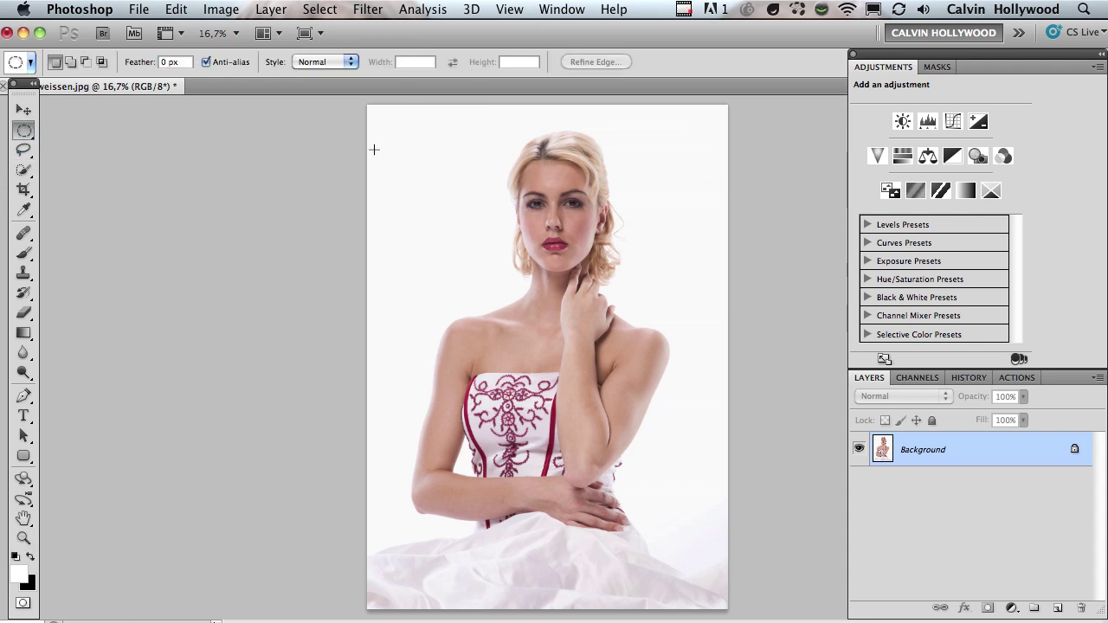
left_click_drag(456, 196, 510, 255)
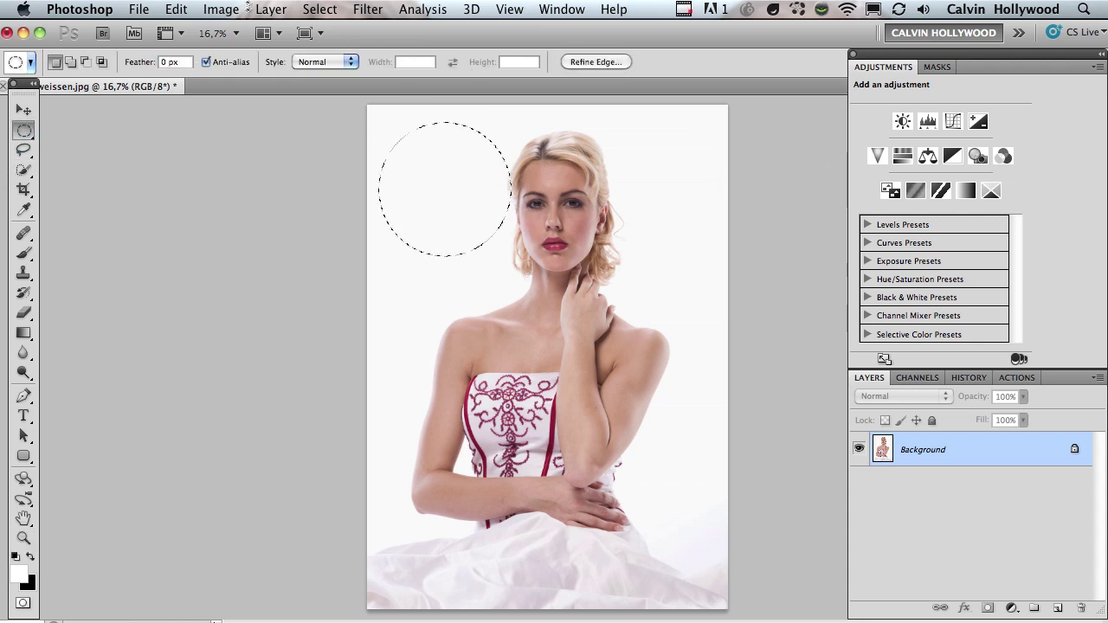
left_click(275, 11)
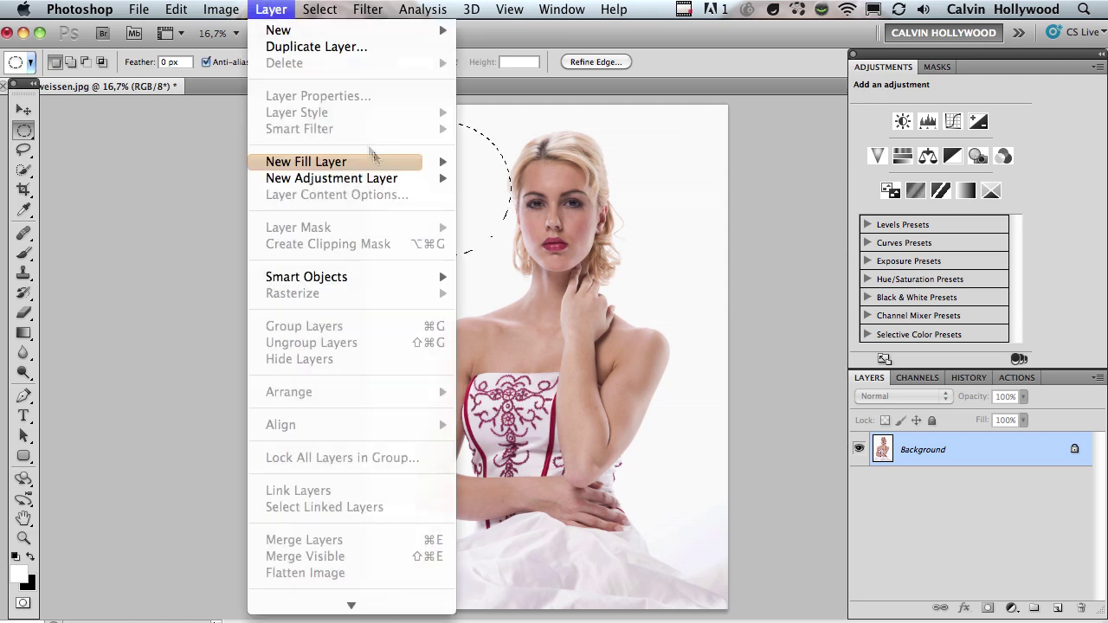
mouse_move(424, 163)
left_click(511, 162)
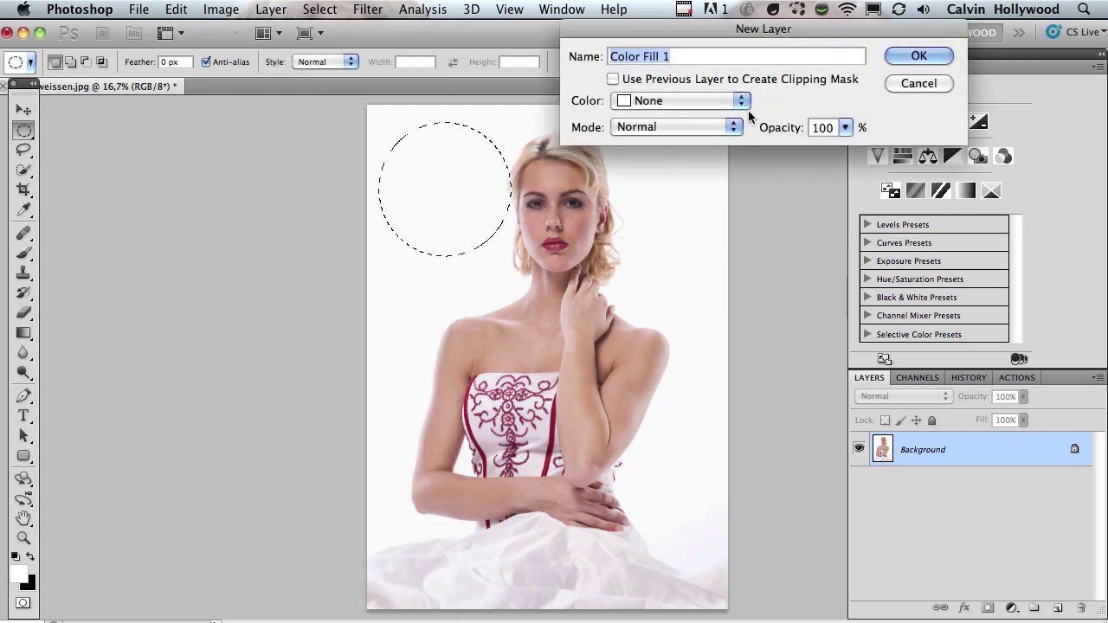
left_click(893, 54)
Set the fill layer's colour to orange #ff7300
left_click_drag(779, 413, 778, 392)
left_click_drag(704, 234, 758, 194)
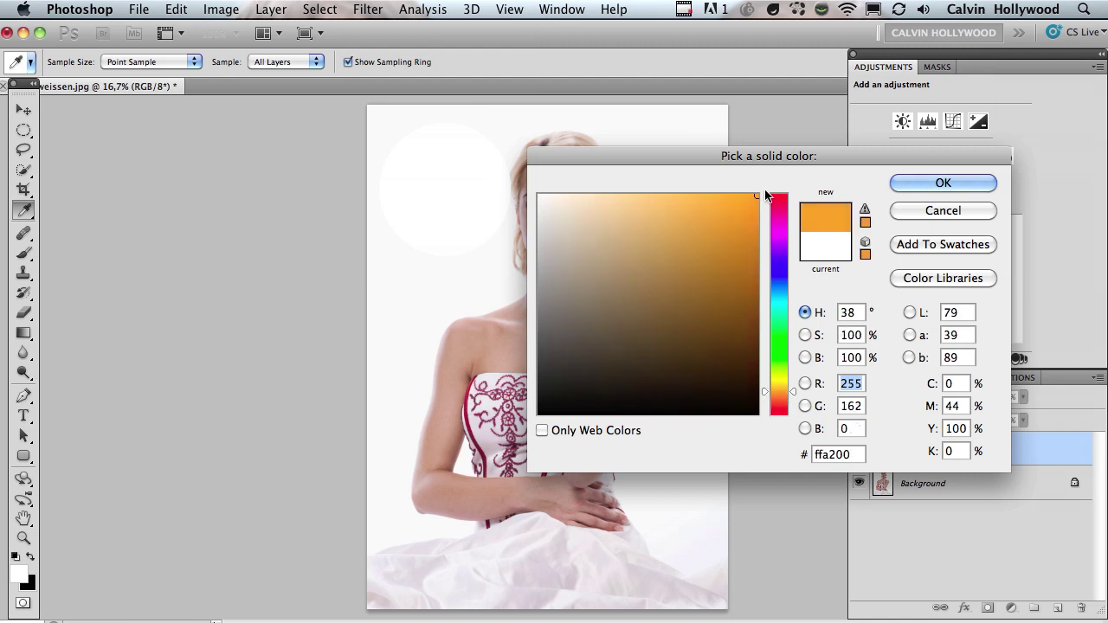
double_click(856, 455)
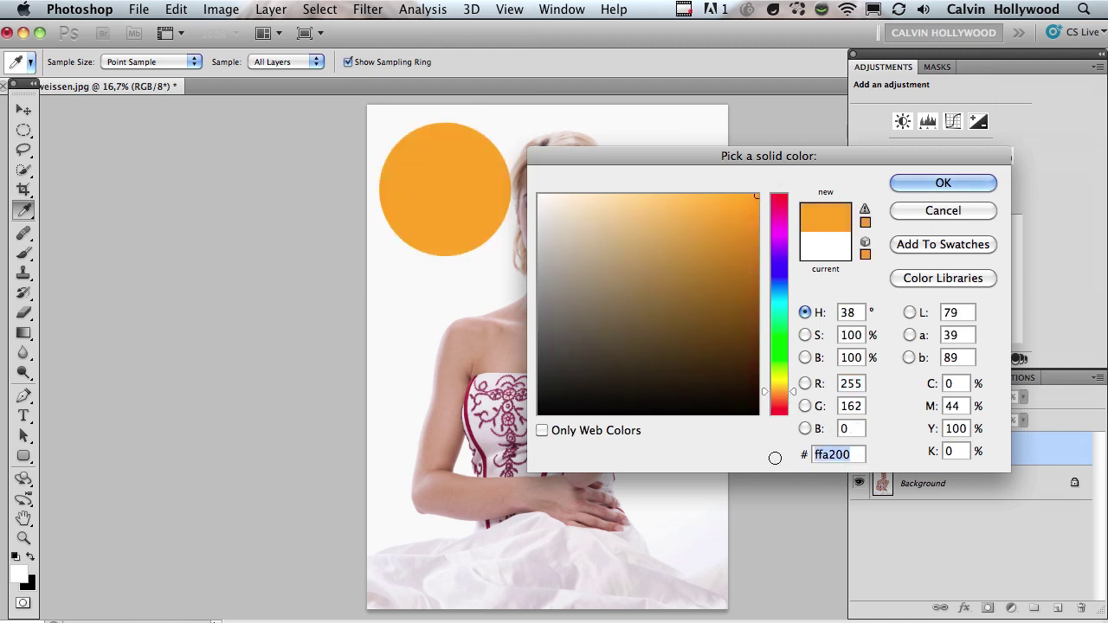
type("ff73")
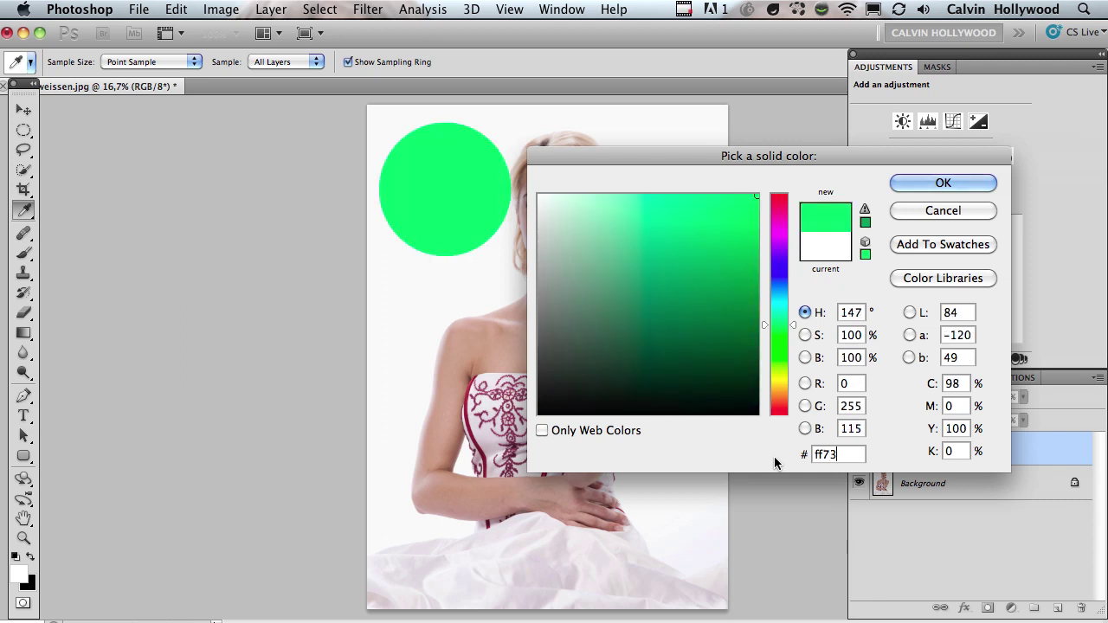
type("00")
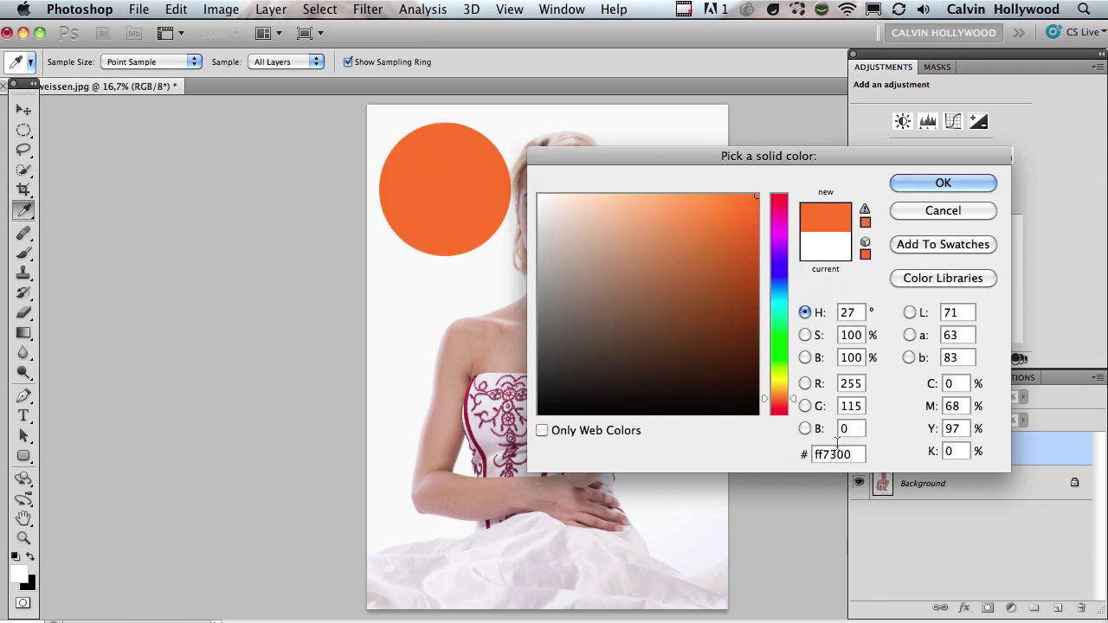
left_click(942, 182)
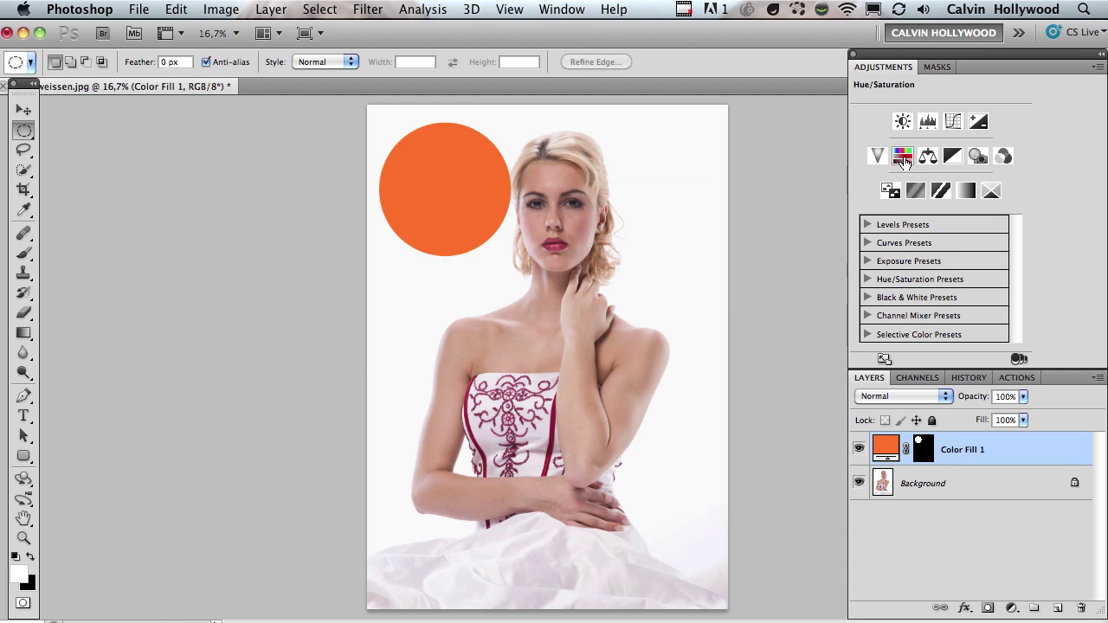
Add a Hue/Saturation adjustment layer and restrict its edit range to Reds
left_click(902, 159)
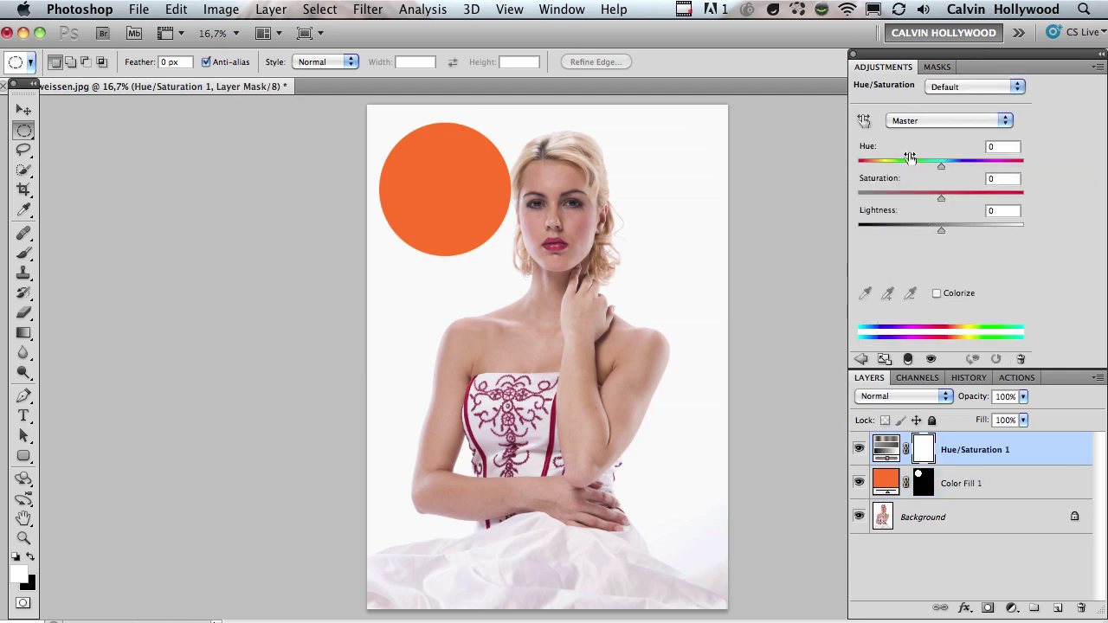
left_click(917, 120)
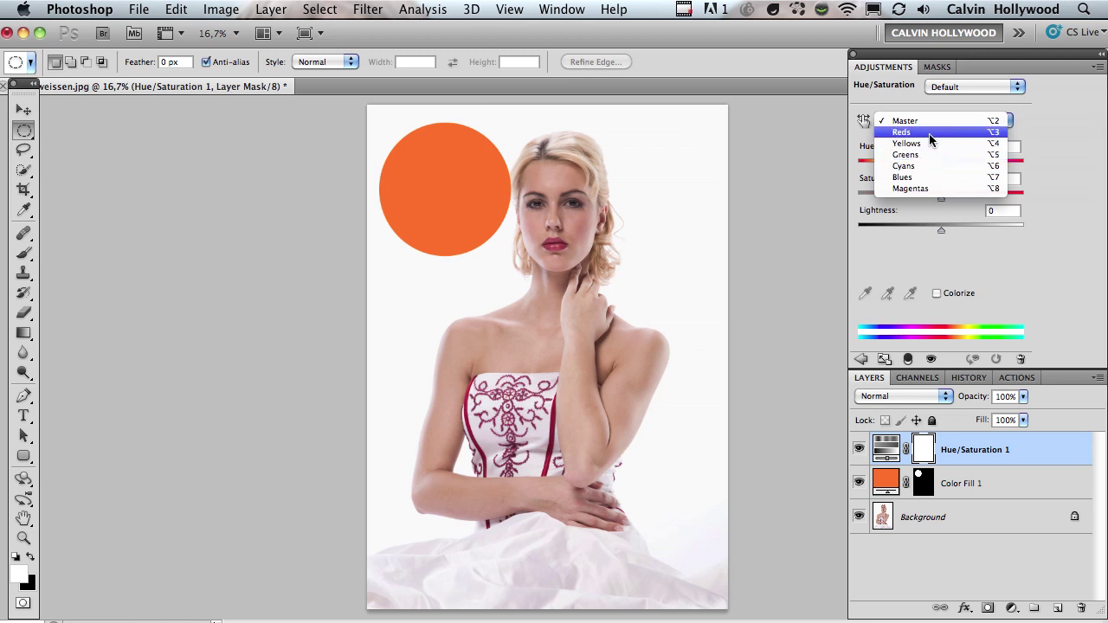
left_click(929, 132)
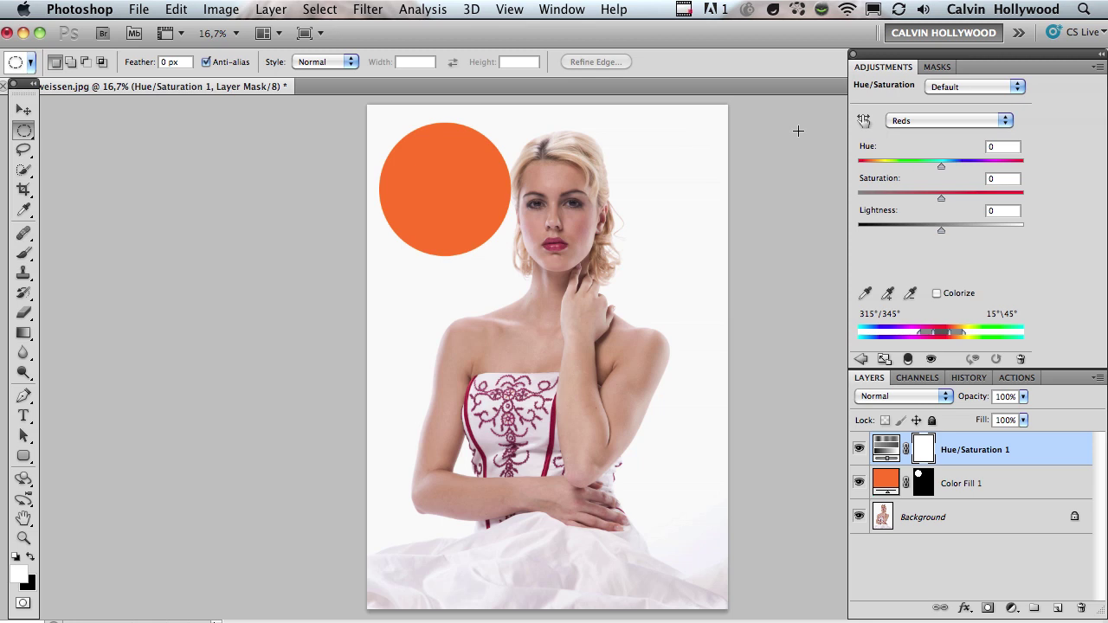
Sample the orange circle with the eyedropper, then set Reds Saturation -47 and Lightness -1
left_click(865, 296)
left_click(863, 296)
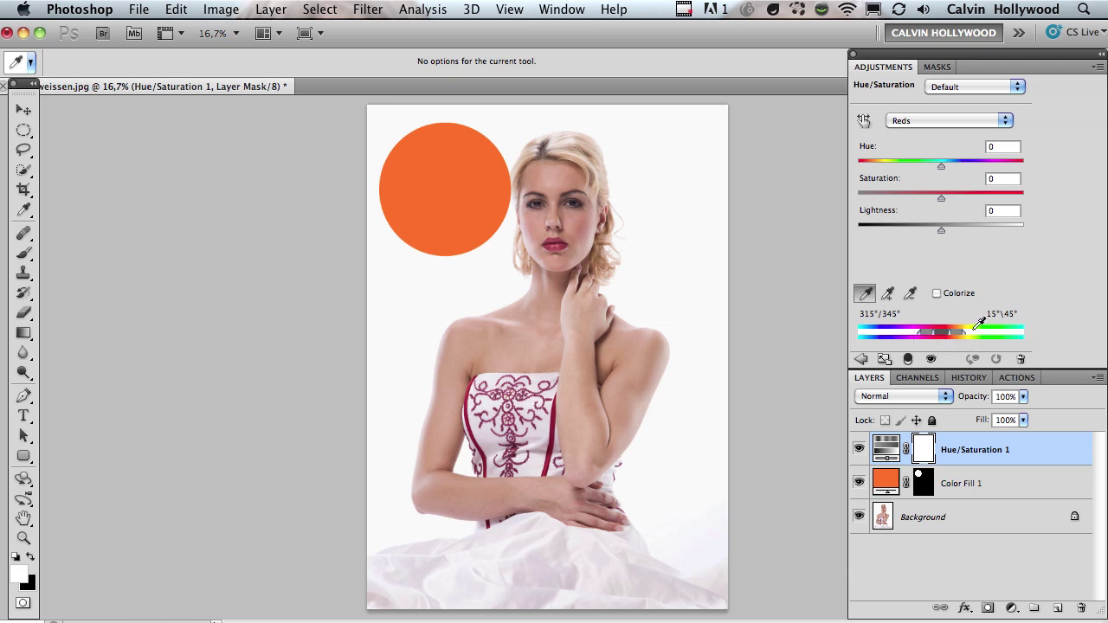
left_click(446, 179)
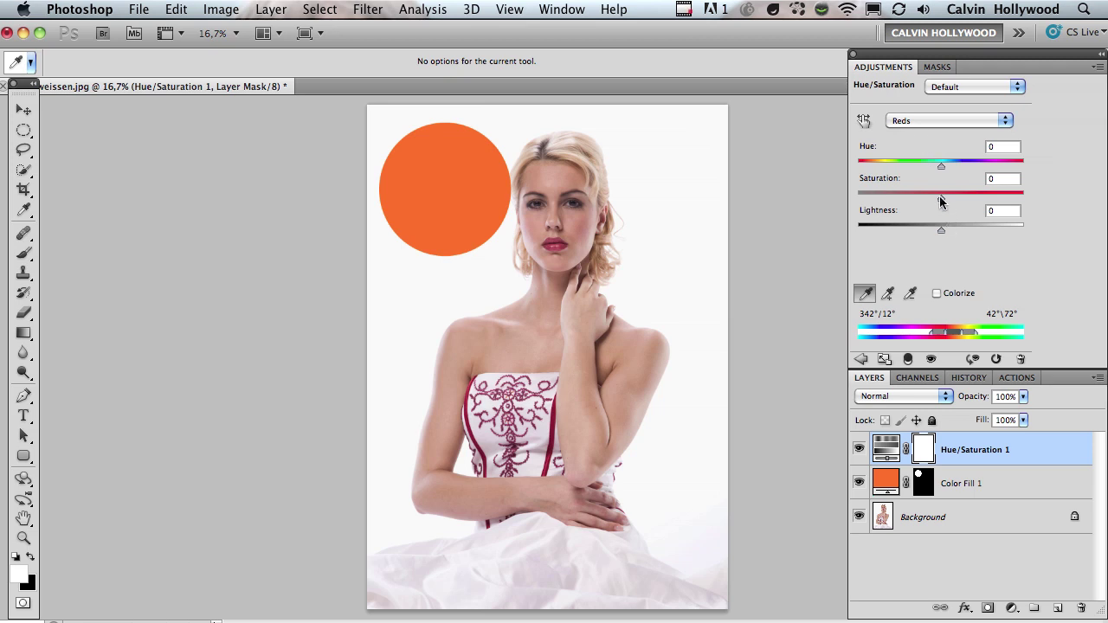
left_click_drag(940, 196, 901, 197)
mouse_move(942, 229)
left_mouse_down()
mouse_move(1011, 228)
mouse_move(940, 229)
left_mouse_up()
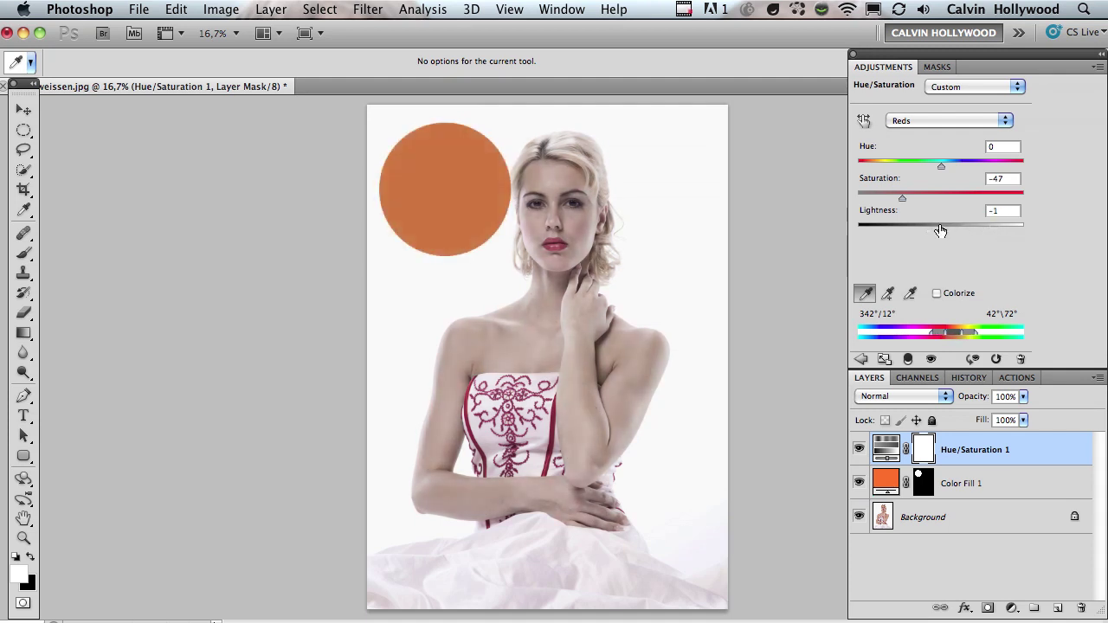
Hide and delete the Color Fill 1 layer, then reselect Hue/Saturation 1
left_click(857, 487)
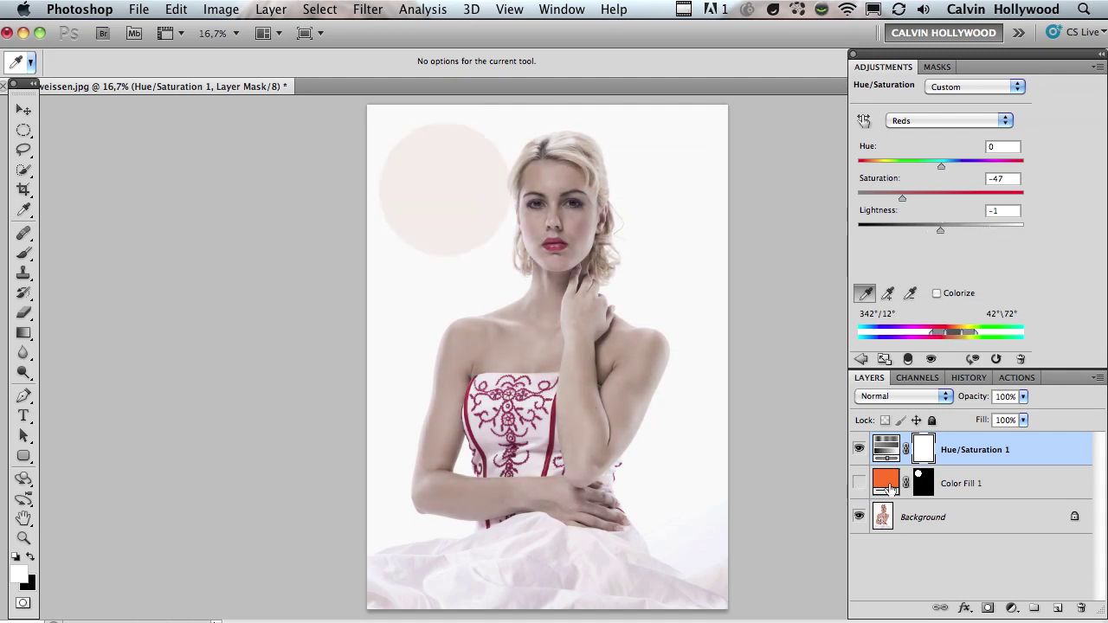
left_click(970, 486)
key("BackSpace")
left_click(973, 450)
Set Reds to Saturation -29 and Lightness +49, and lower the layer opacity to 72%
left_click(923, 124)
left_click(916, 131)
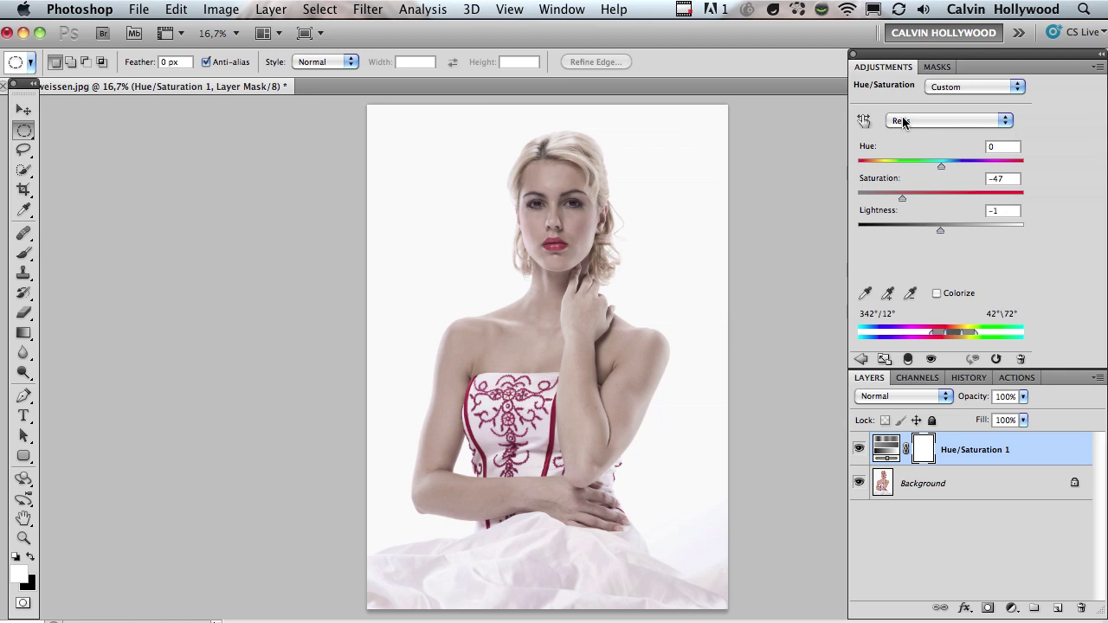
mouse_move(902, 199)
left_mouse_down()
mouse_move(933, 198)
mouse_move(915, 201)
left_mouse_up()
mouse_move(962, 226)
left_mouse_down()
mouse_move(973, 223)
mouse_move(915, 200)
mouse_move(981, 227)
left_mouse_up()
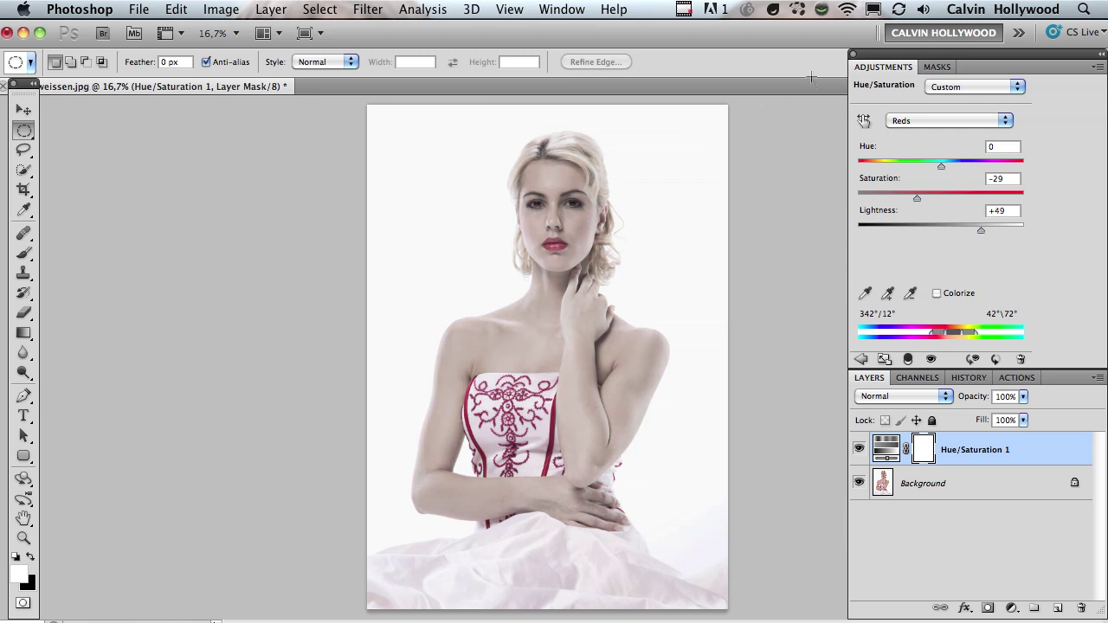
left_click(859, 449)
left_click(858, 450)
left_click_drag(973, 396, 935, 397)
Save the Hue/Saturation settings as a preset named 'white skin by' plus the author's name
left_click(1096, 69)
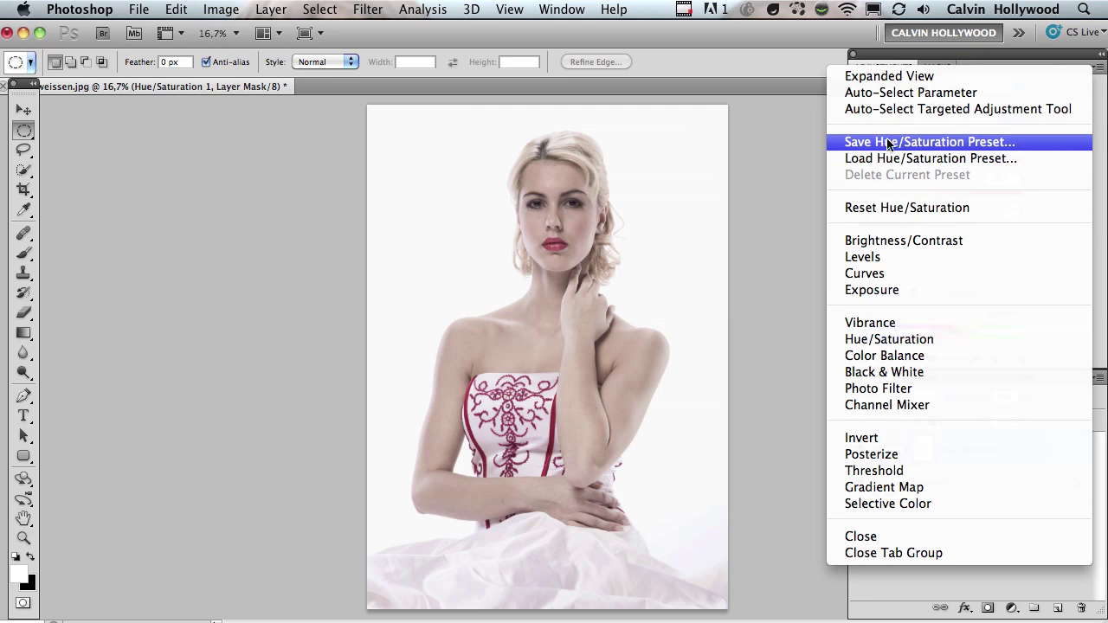
left_click(942, 143)
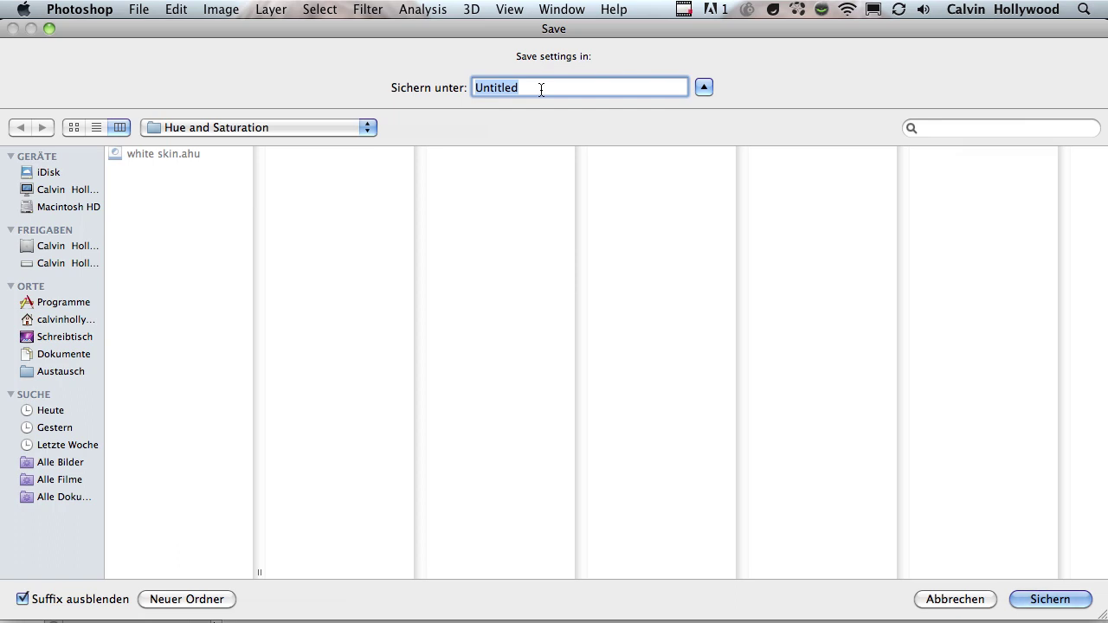
type("white sk")
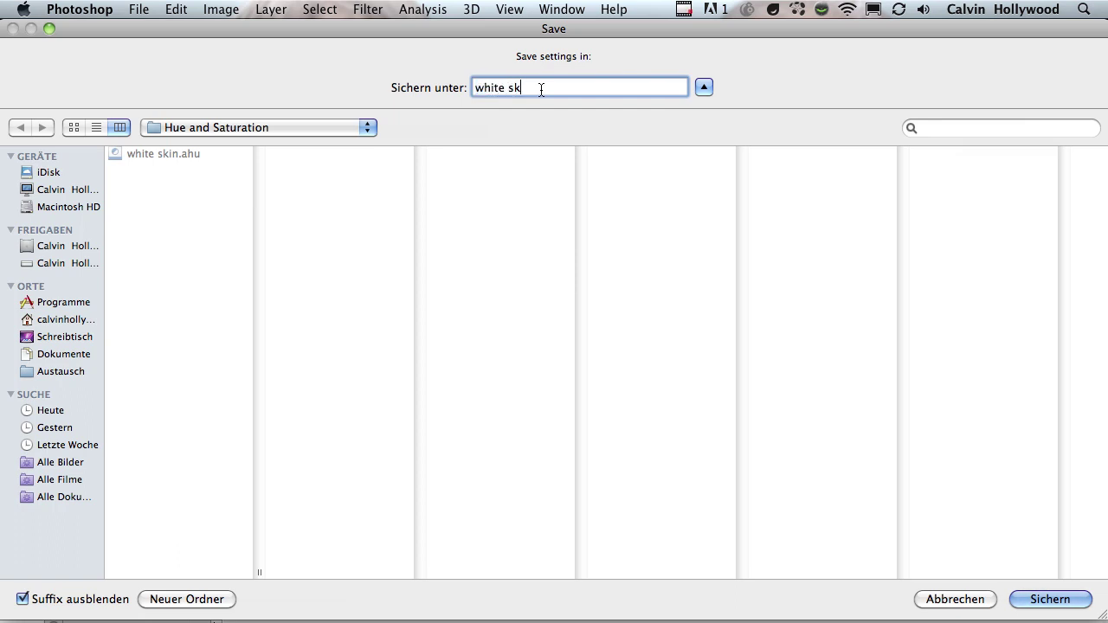
type("in by calvin tatatatatata")
left_click(1047, 604)
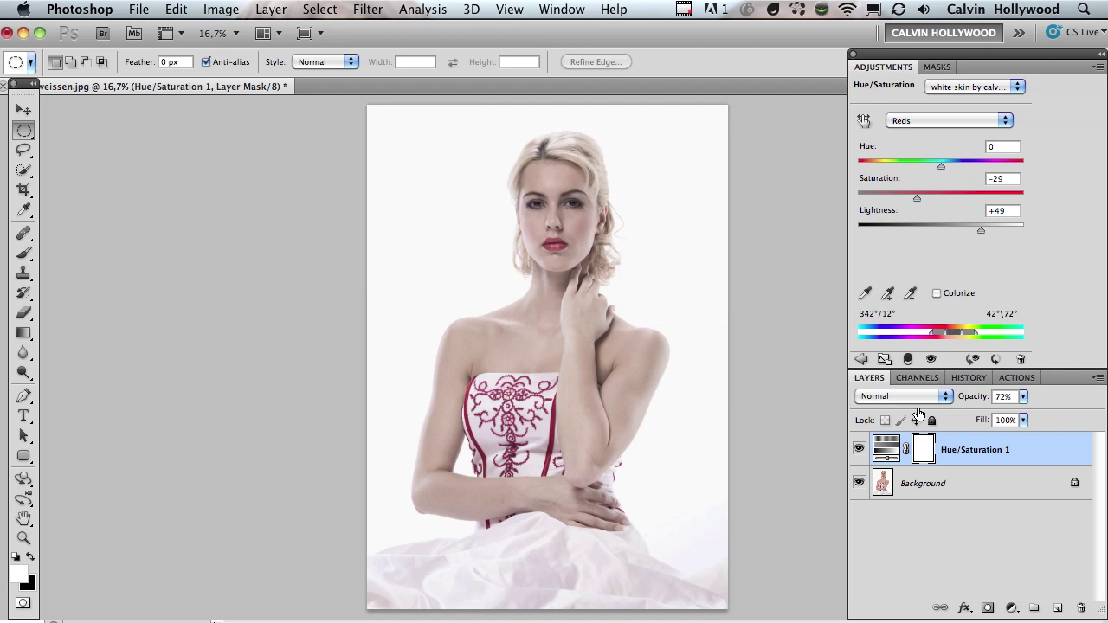
Delete the Hue/Saturation adjustment layer and close the photo without saving
key("Delete")
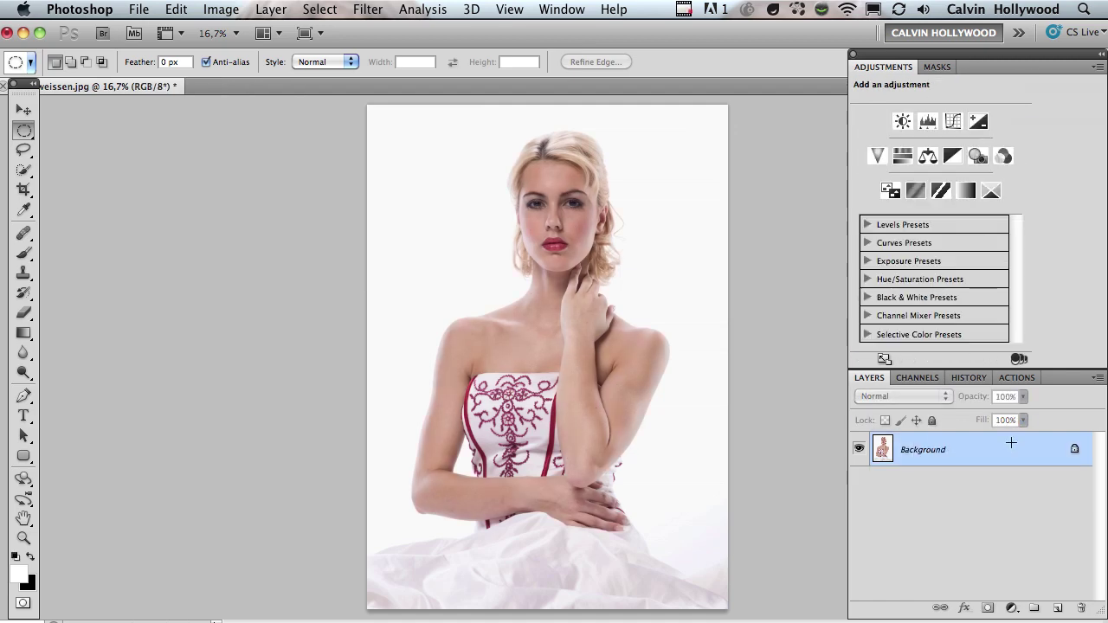
left_click(4, 86)
left_click(511, 243)
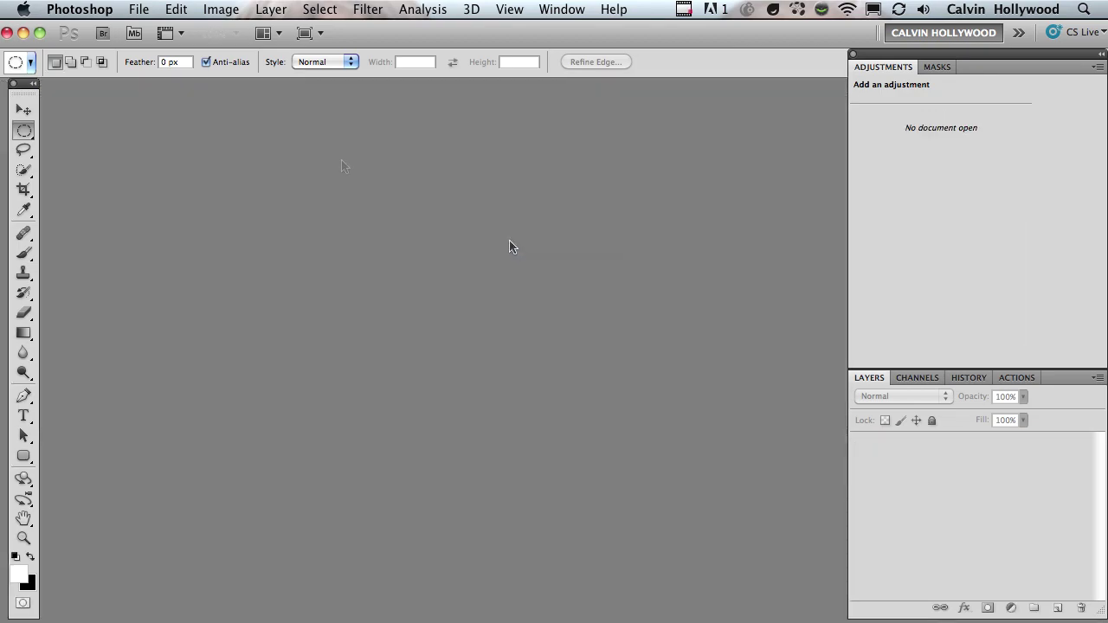
Reopen the original Haut weissen.jpg from disk
left_click(140, 11)
left_click(177, 48)
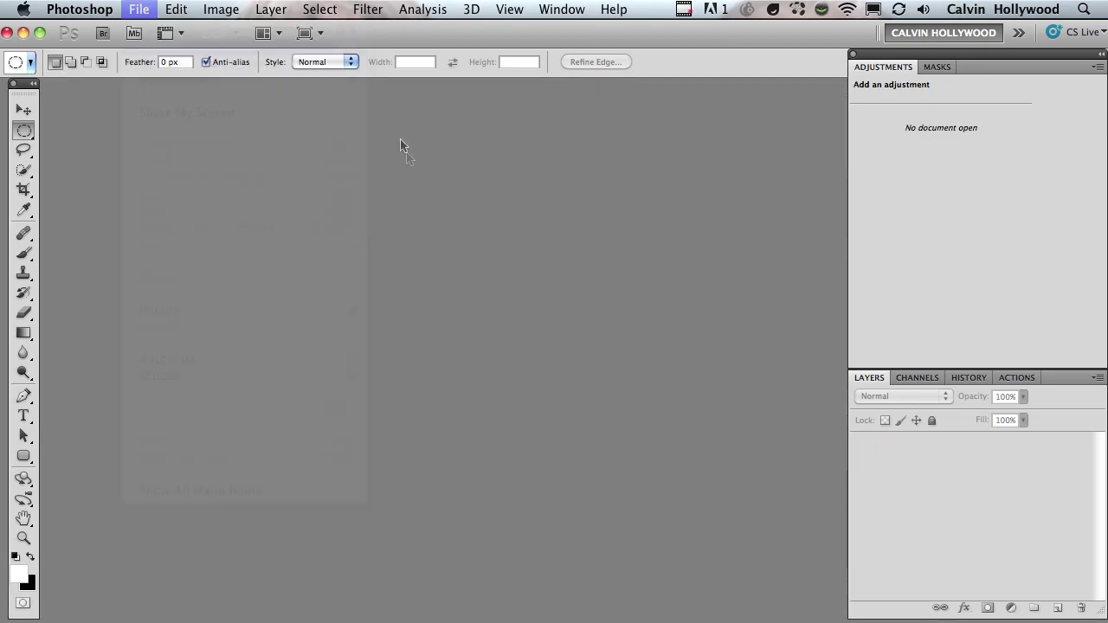
left_click(178, 221)
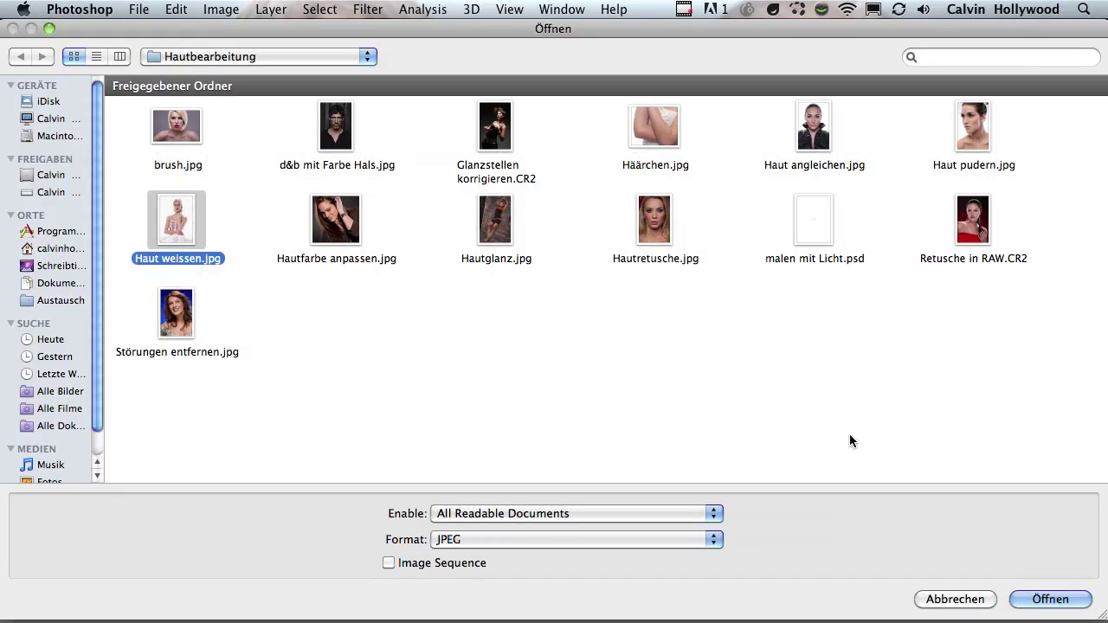
left_click(1049, 599)
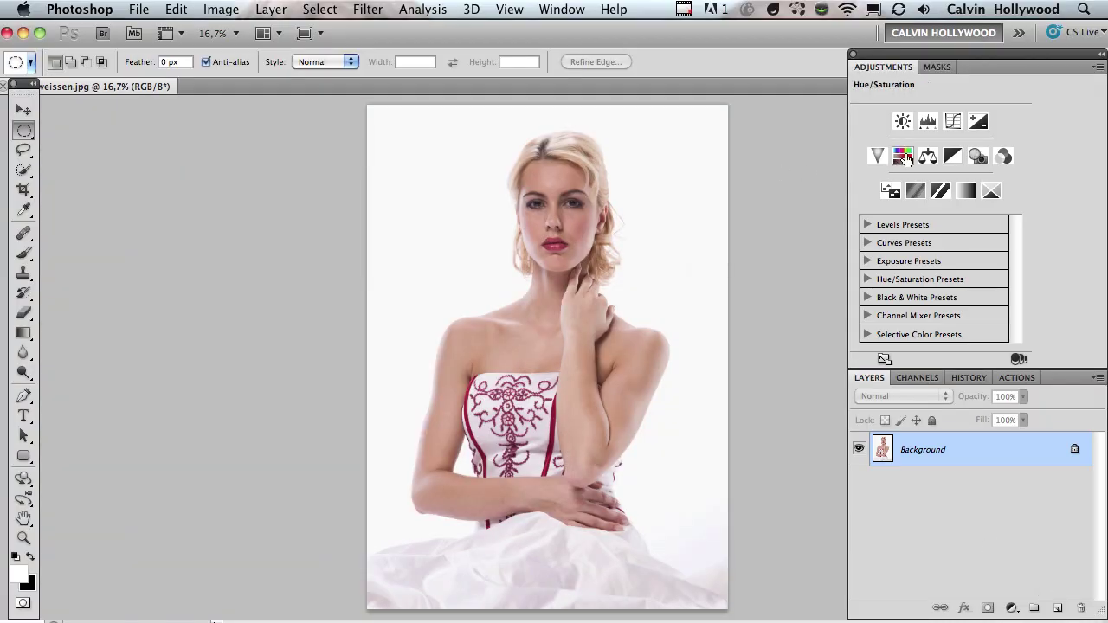
Add a Hue/Saturation layer using the saved white skin preset at 83% opacity
left_click(905, 158)
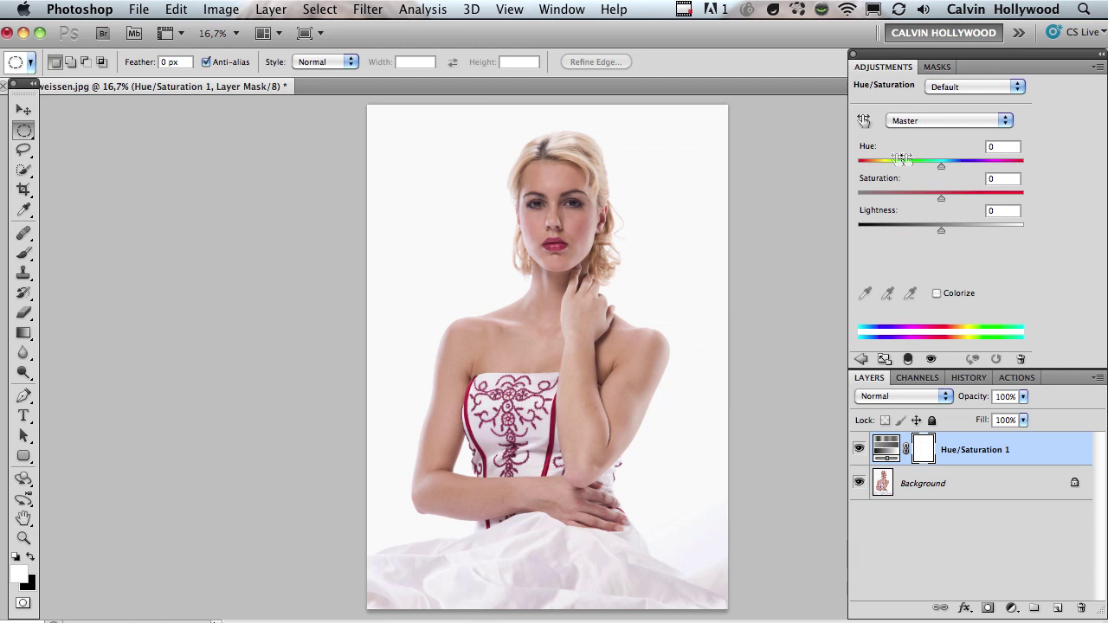
left_click(1018, 87)
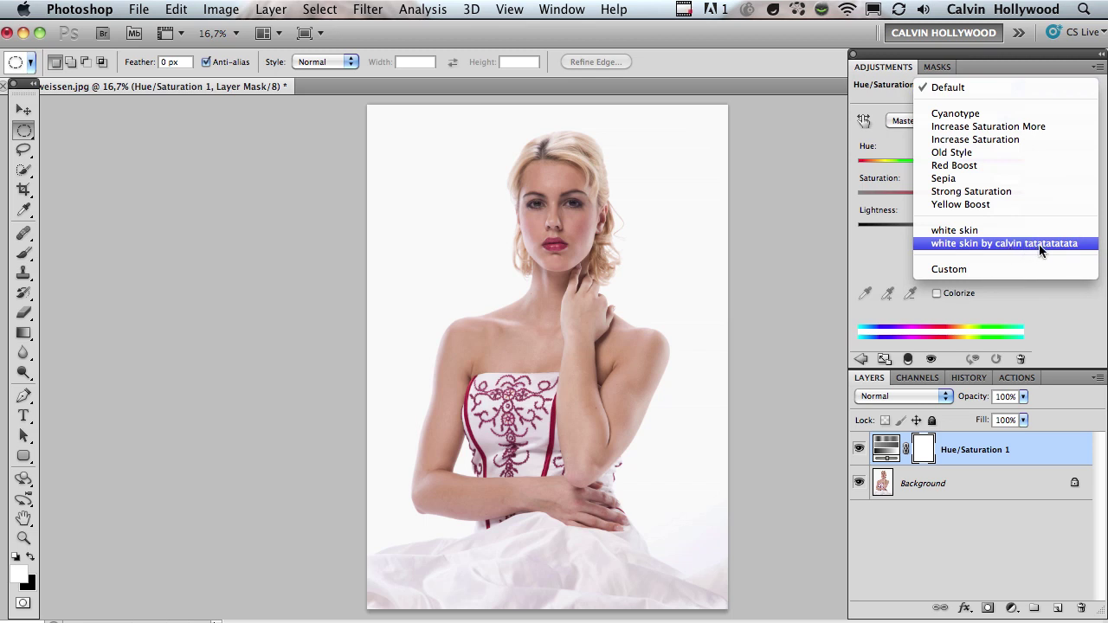
left_click(1004, 244)
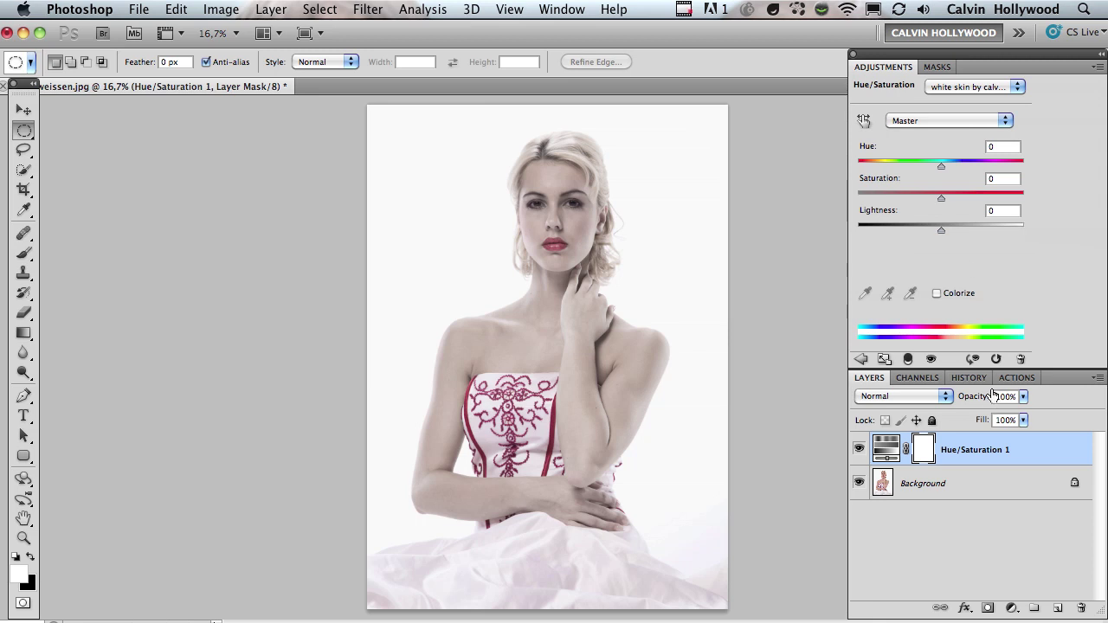
left_click_drag(976, 399, 959, 395)
Raise the Reds Lightness to +40, leaving the preset unchanged
left_click(926, 120)
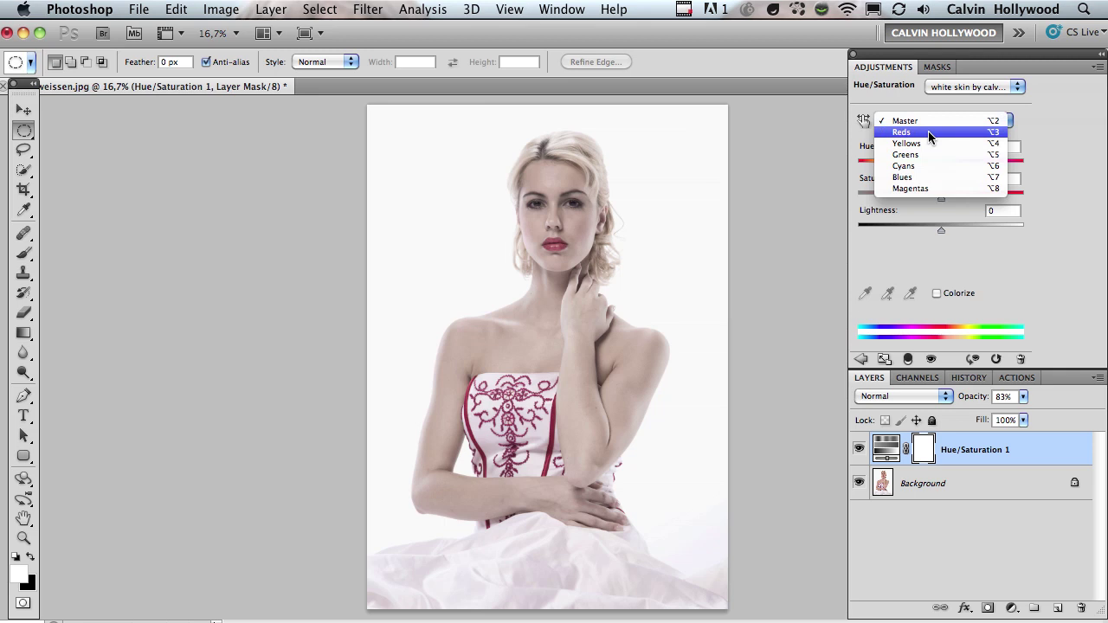
left_click(928, 132)
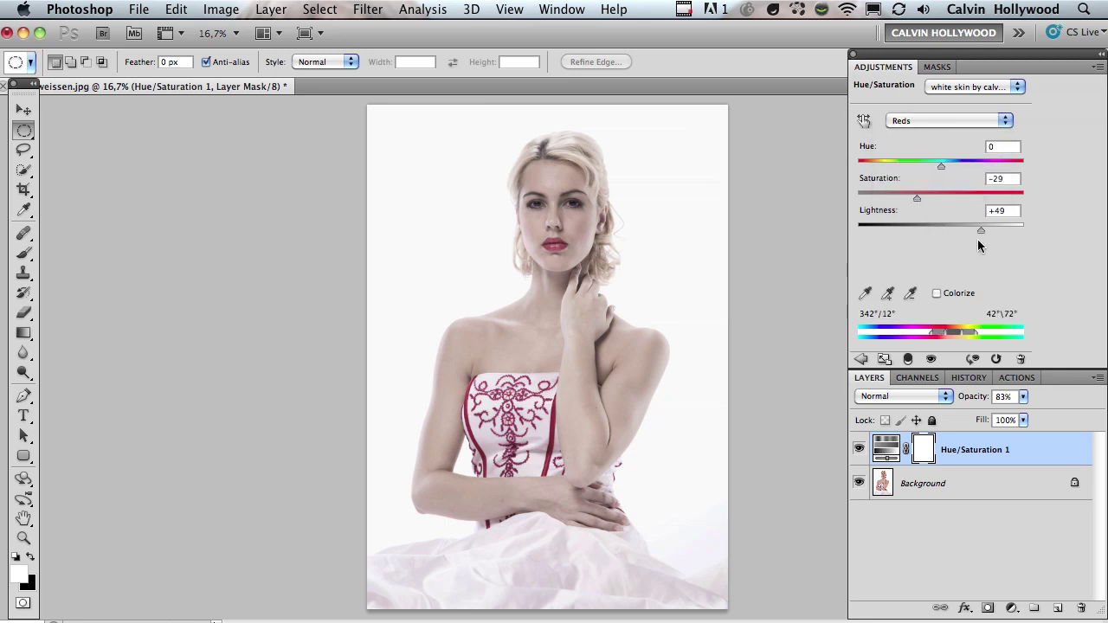
mouse_move(980, 232)
left_mouse_down()
mouse_move(949, 225)
mouse_move(996, 228)
mouse_move(974, 227)
left_mouse_up()
left_click(995, 89)
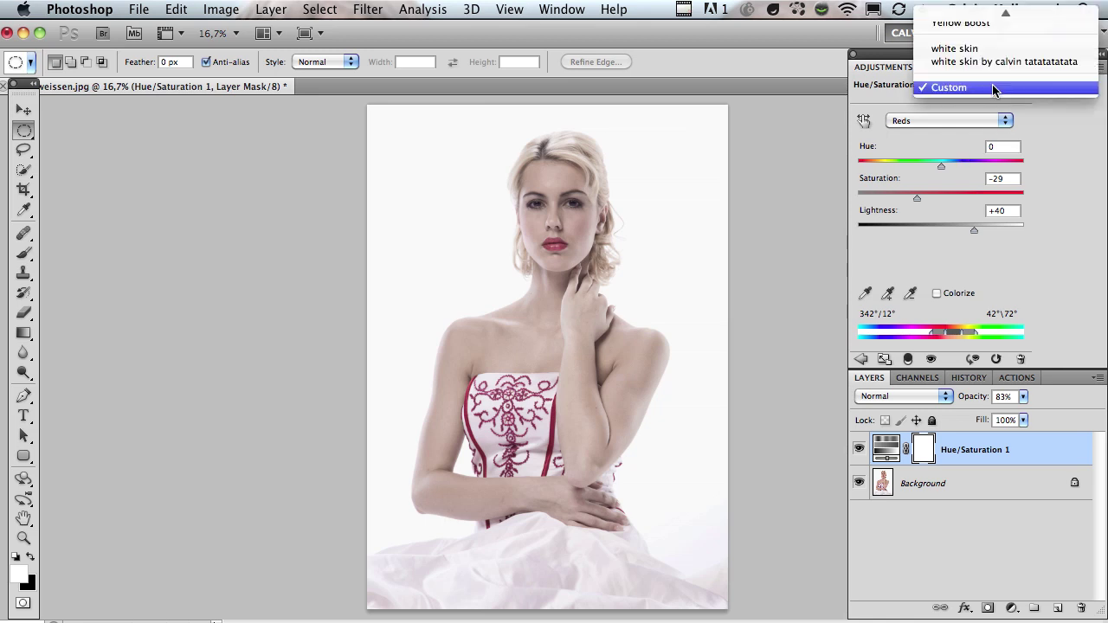
left_click(804, 148)
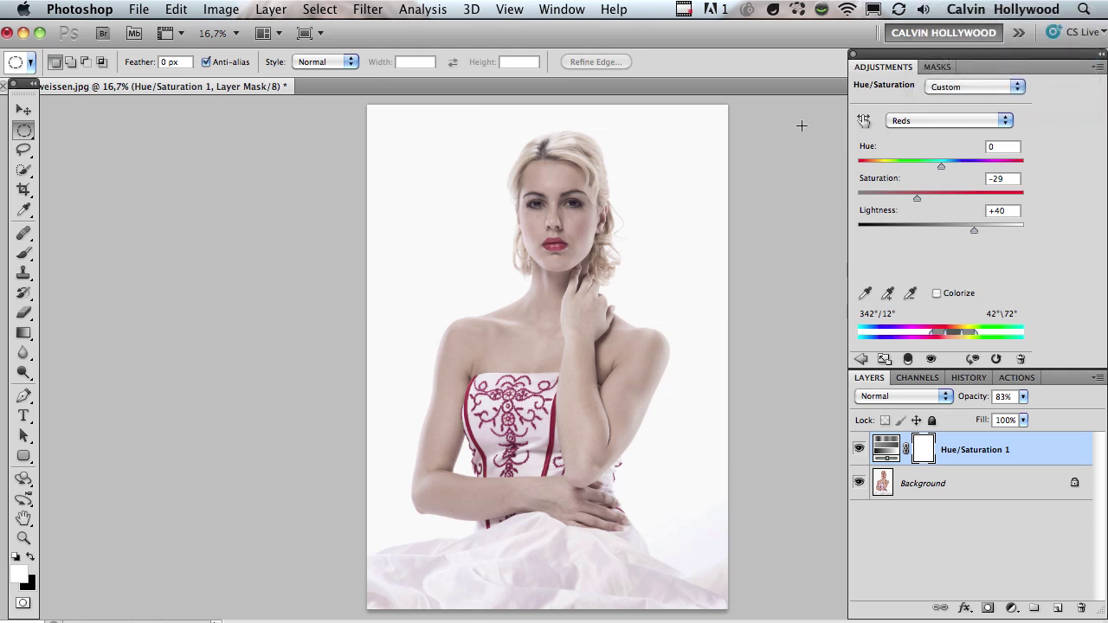